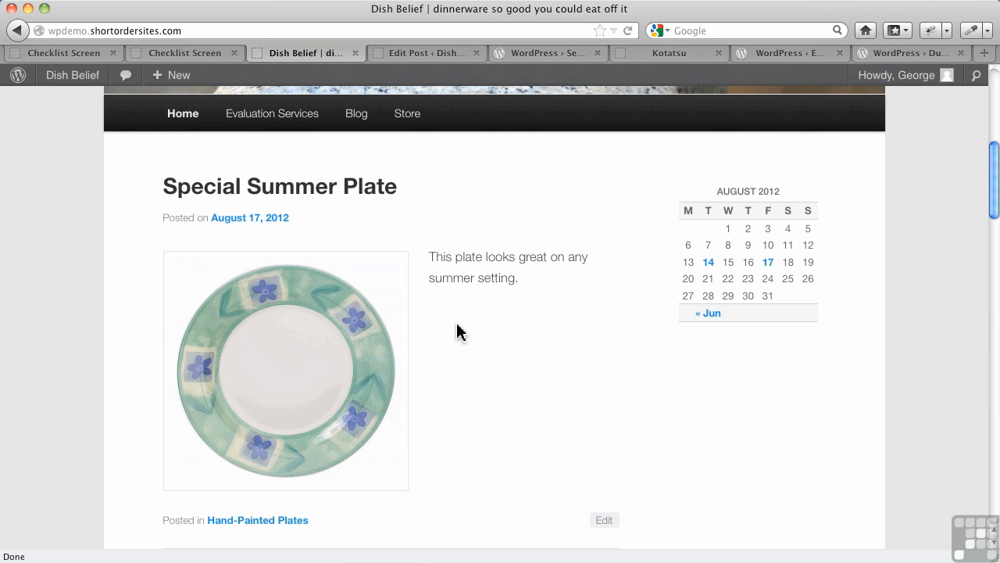
- Open the Special Summer Plate post for editing and compare its content in the HTML and Visual views
left_click(420, 57)
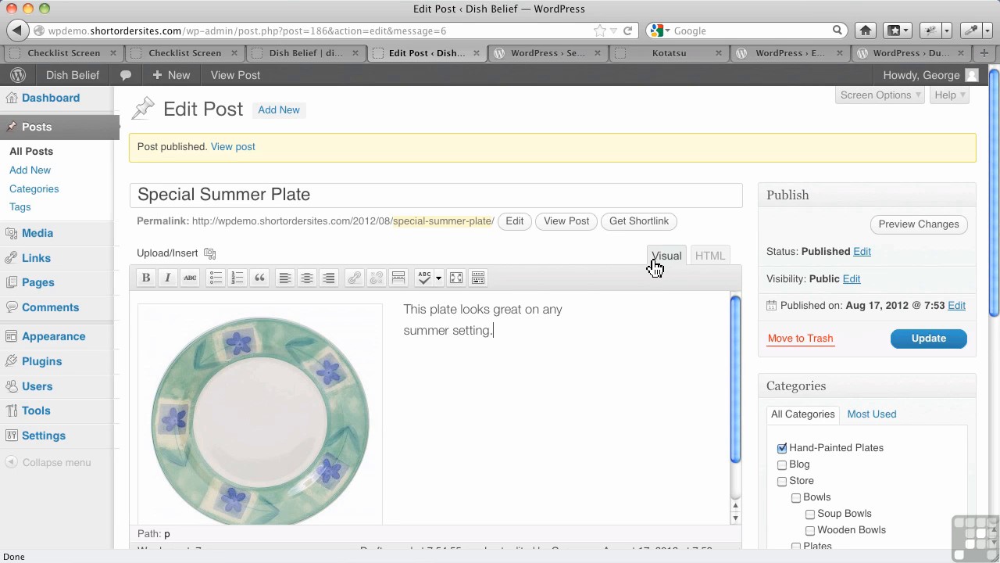
left_click(709, 260)
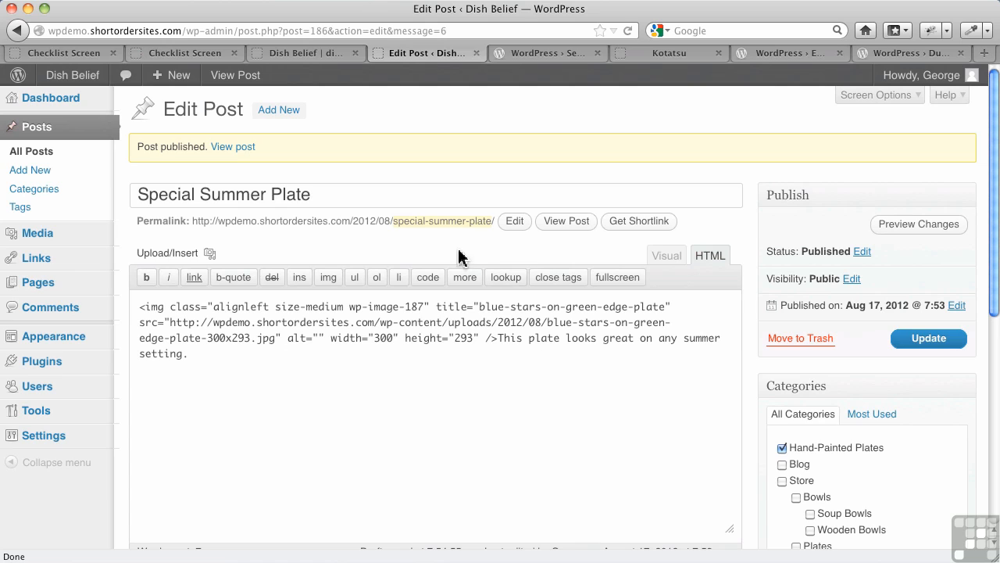
left_click(667, 258)
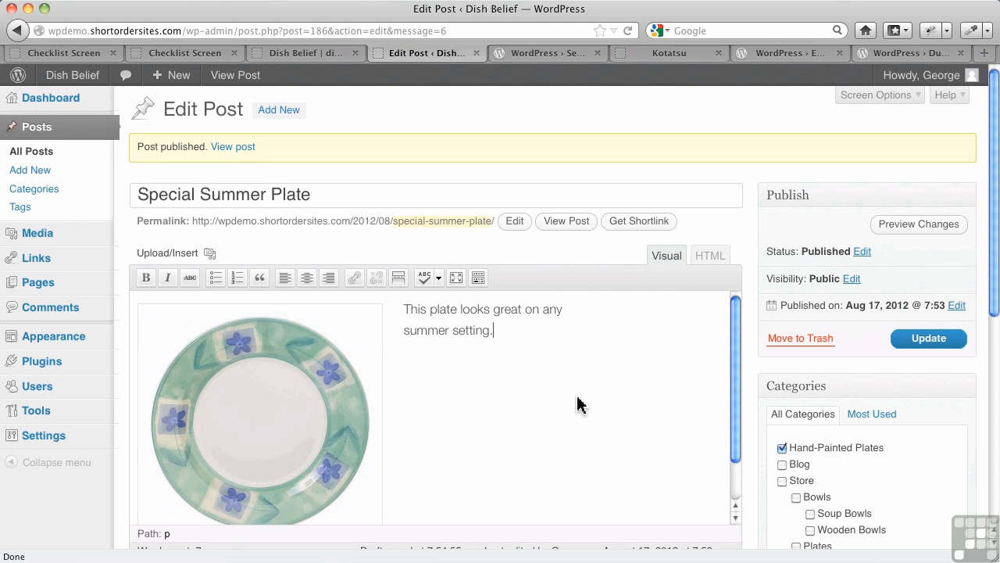
- Browse the WordPress.org plugin directory's search results for tables
left_click(524, 63)
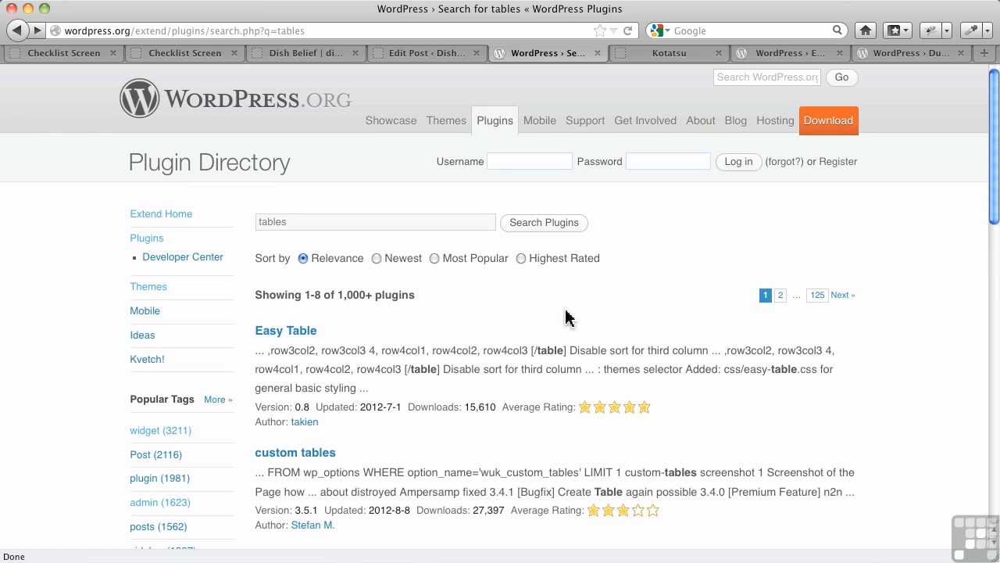
scroll(522, 332, "down", 5)
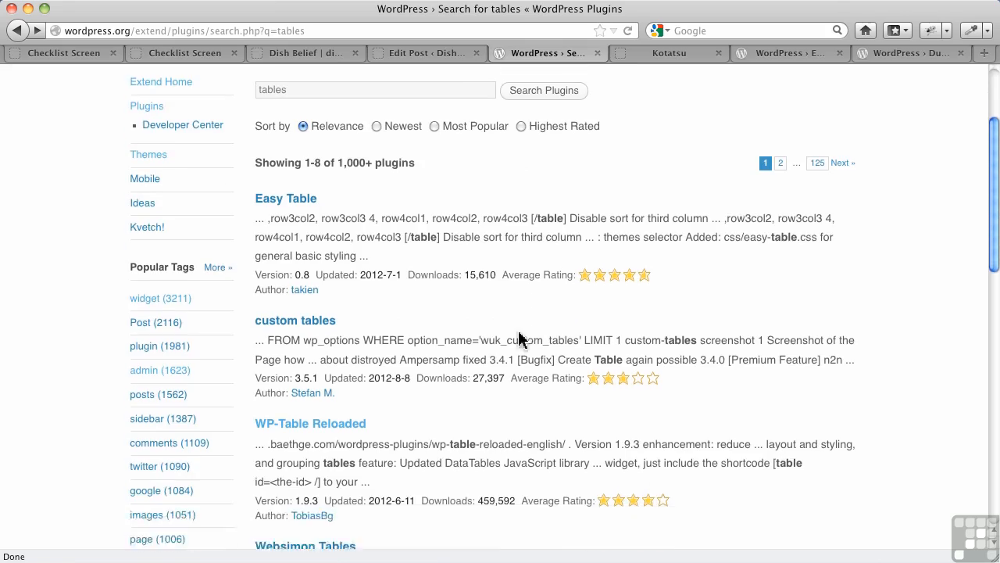
scroll(522, 339, "down", 9)
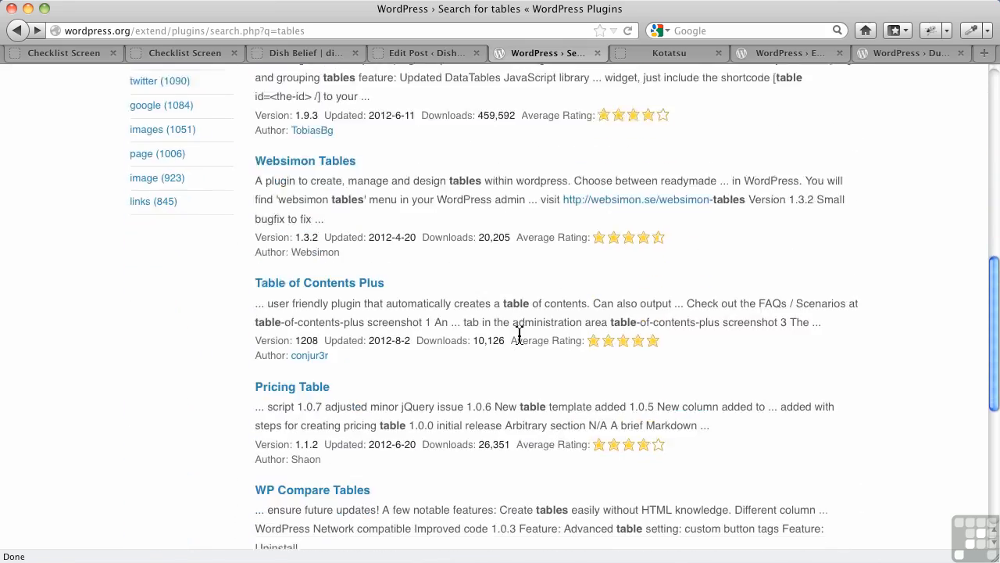
scroll(523, 336, "up", 14)
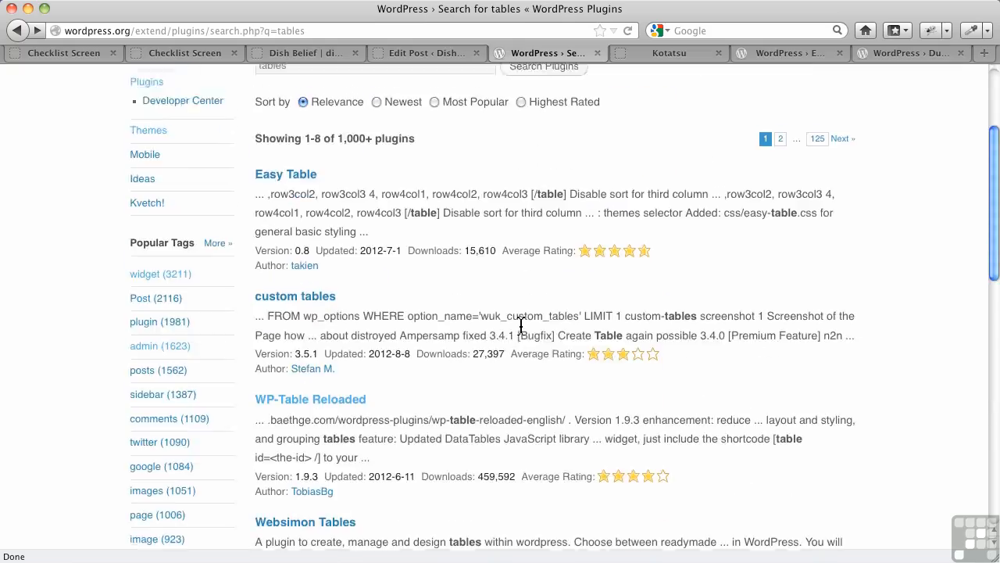
- In the Kotatsu table generator, add one column and one row, then generate and review the table's HTML
left_click(672, 54)
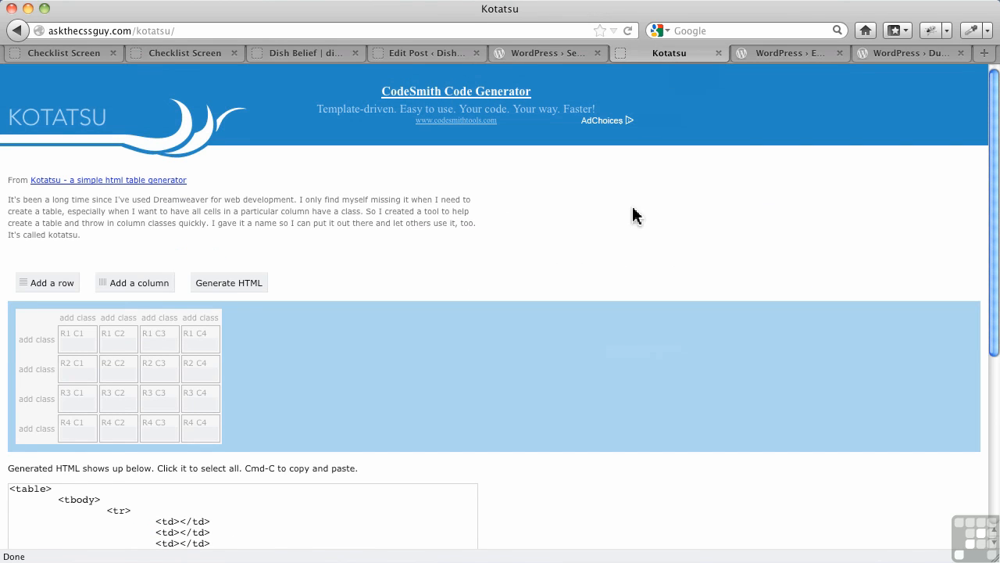
left_click(128, 283)
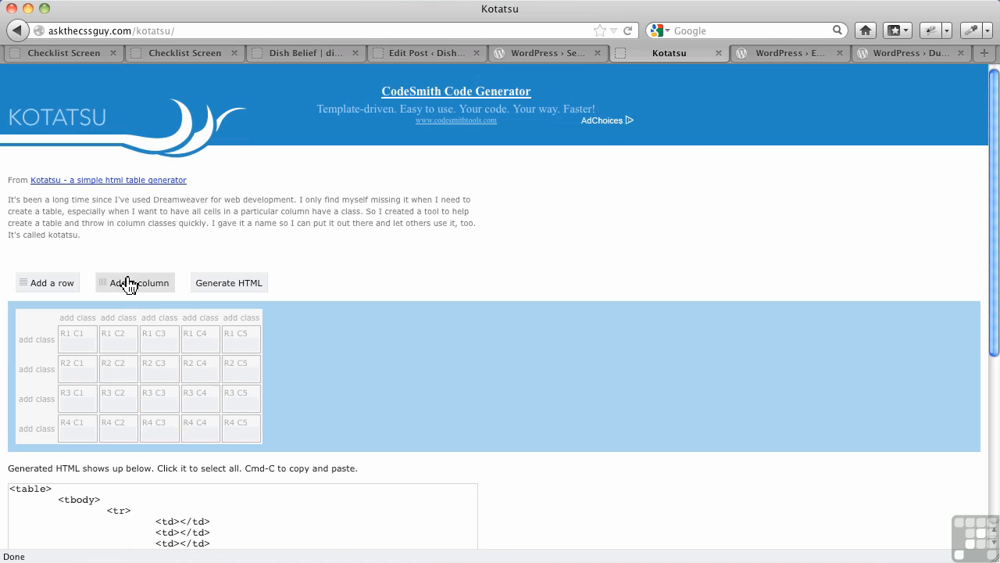
left_click(76, 286)
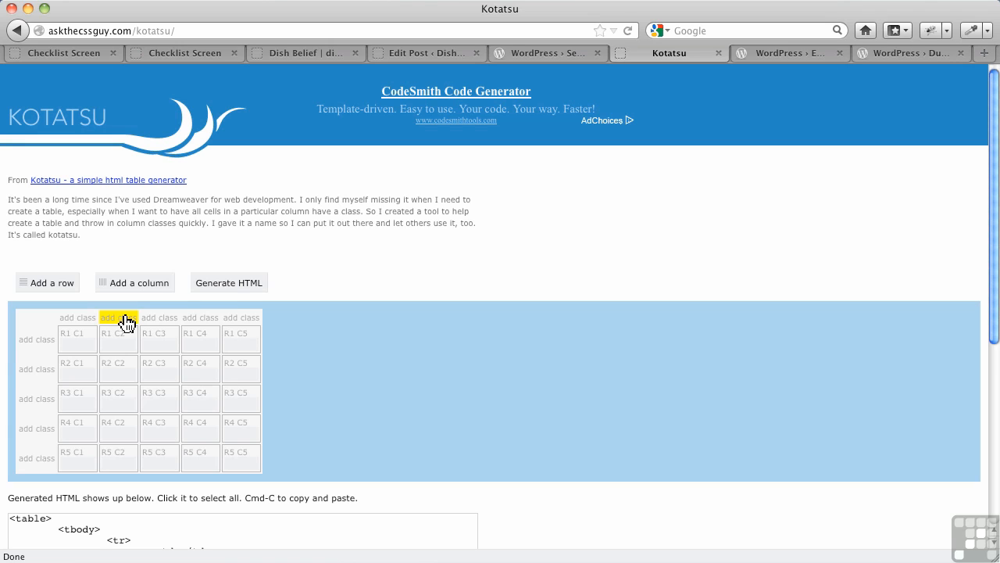
left_click(235, 297)
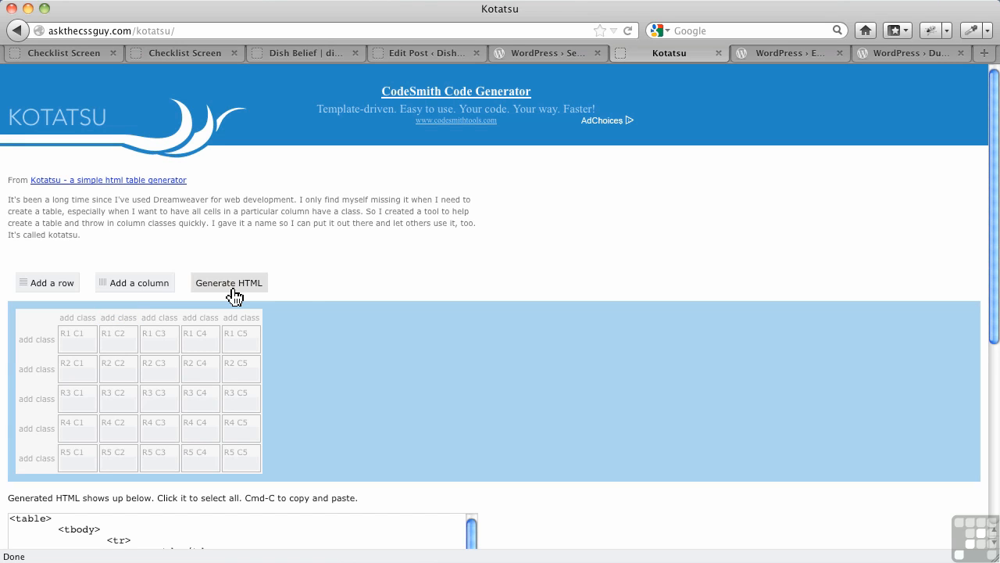
scroll(338, 367, "down", 3)
scroll(340, 407, "down", 5)
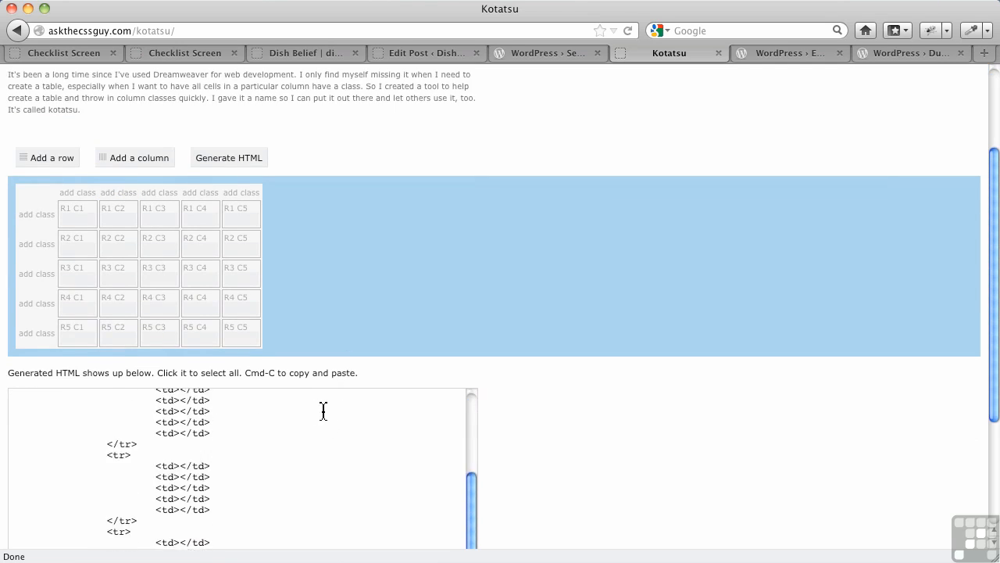
scroll(271, 458, "down", 2)
scroll(242, 491, "up", 5)
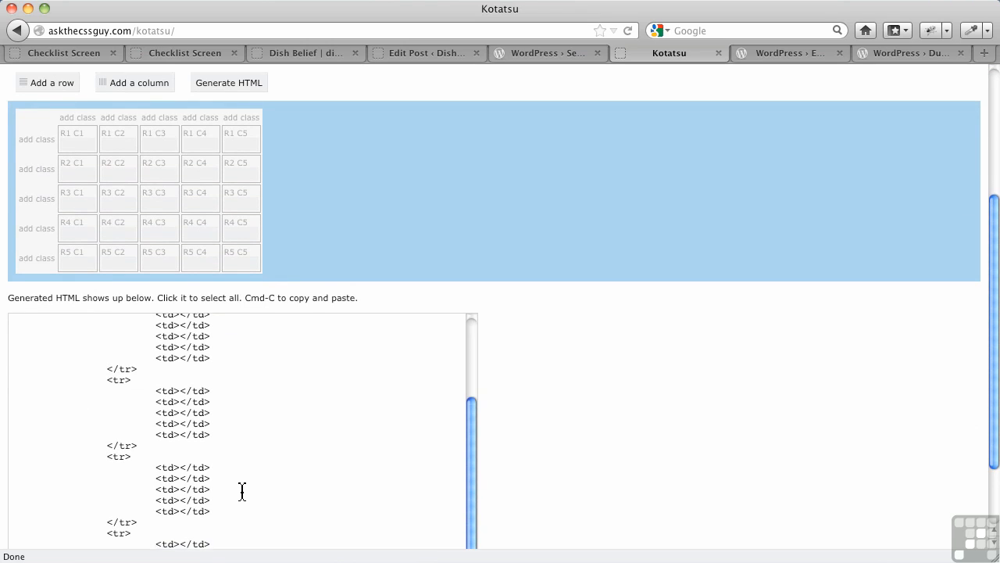
scroll(248, 471, "up", 5)
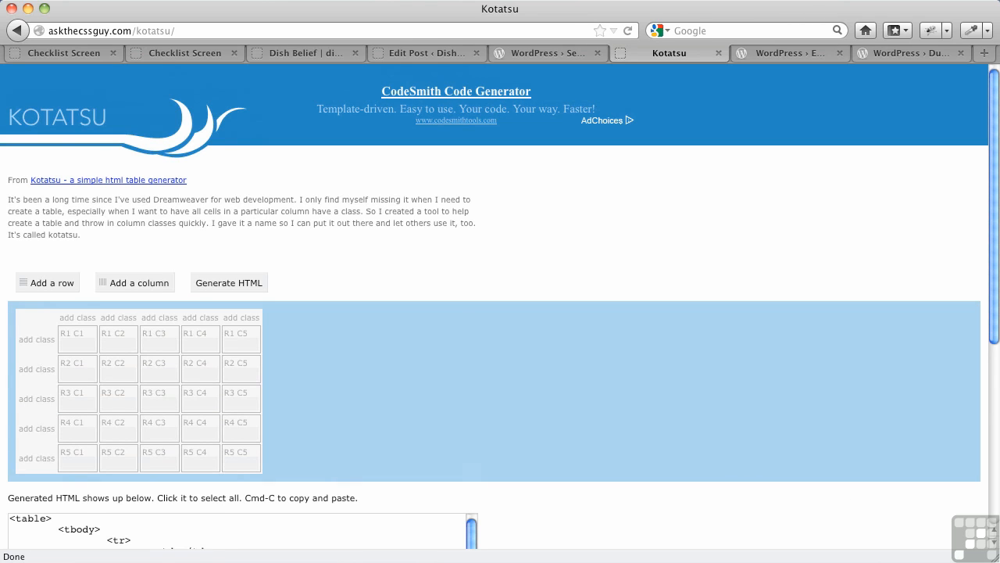
- Switch to sample-table-structure-for-display.txt and examine the product table's rows, rowspan attribute and cell classes
left_click(894, 561)
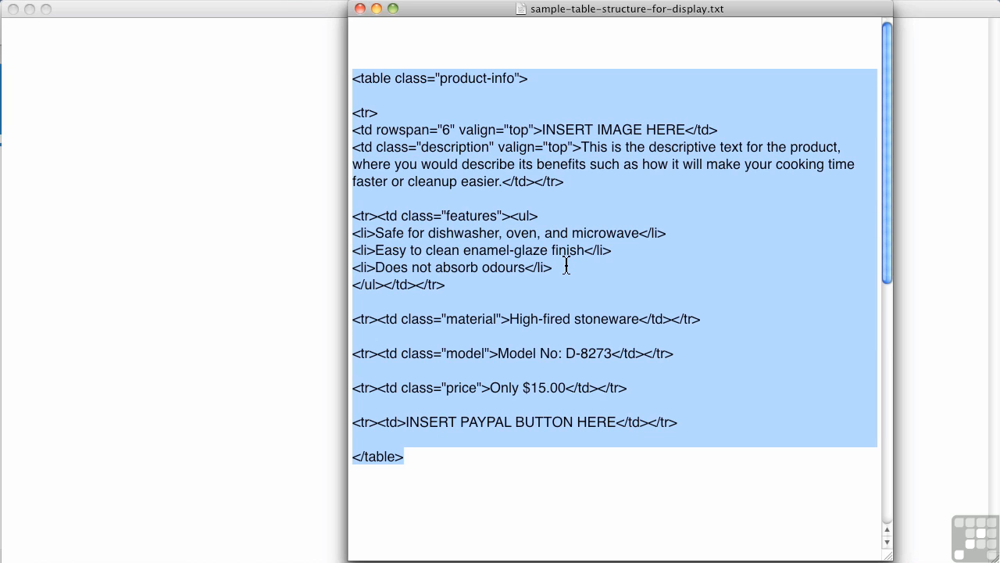
left_click(486, 134)
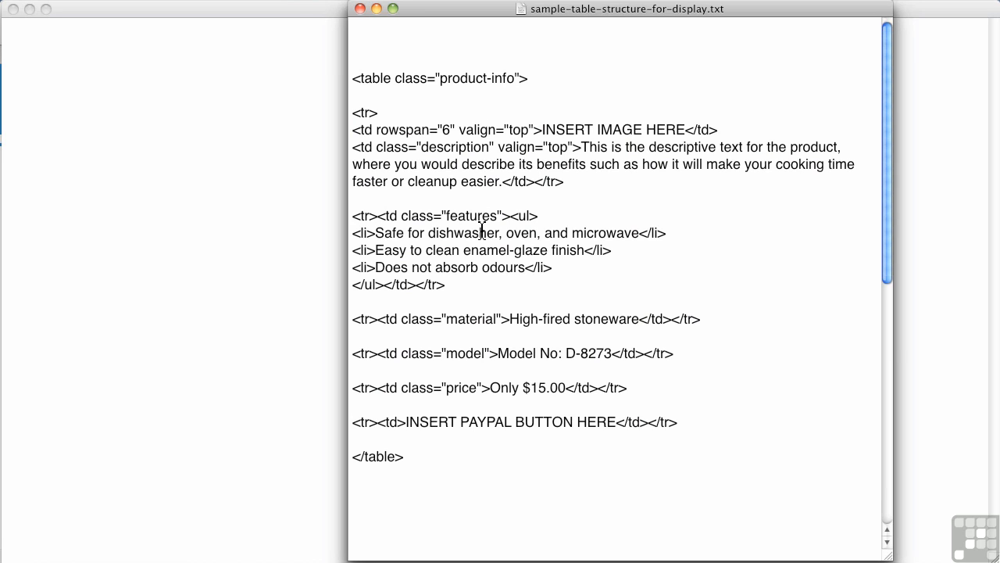
left_click(428, 233)
left_click_drag(379, 218, 353, 220)
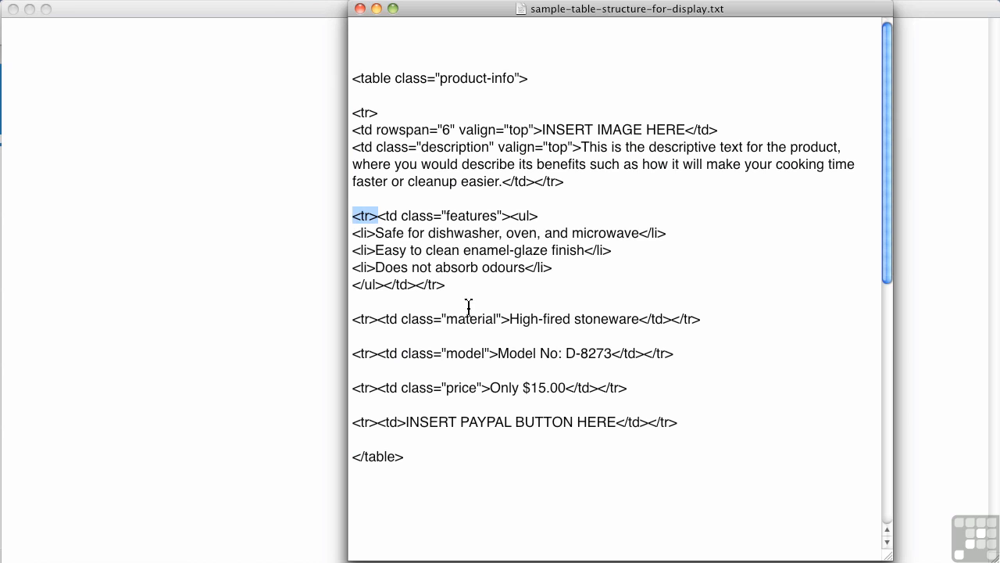
left_click_drag(445, 284, 356, 225)
key("super+c")
left_click_drag(706, 320, 353, 327)
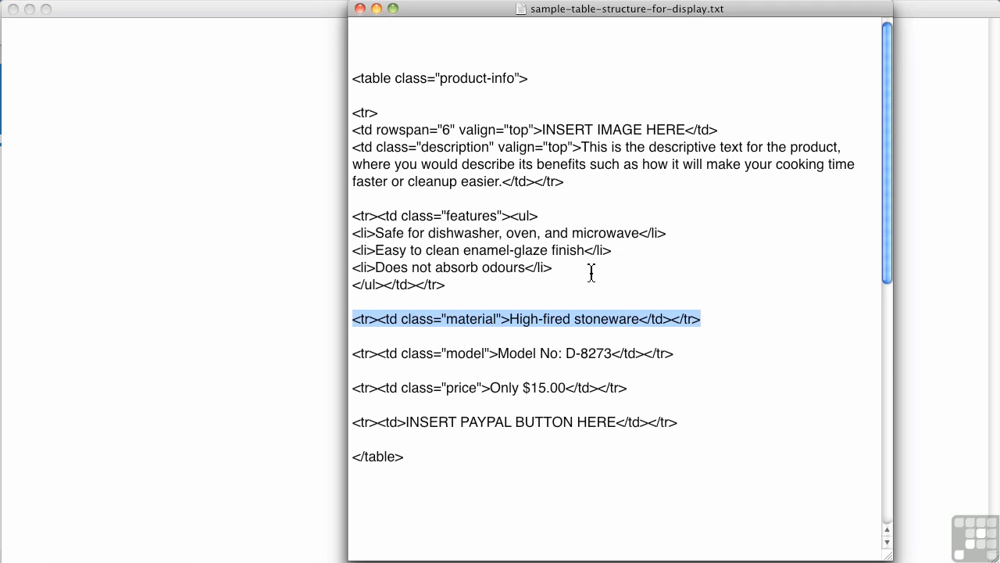
left_click_drag(376, 130, 454, 132)
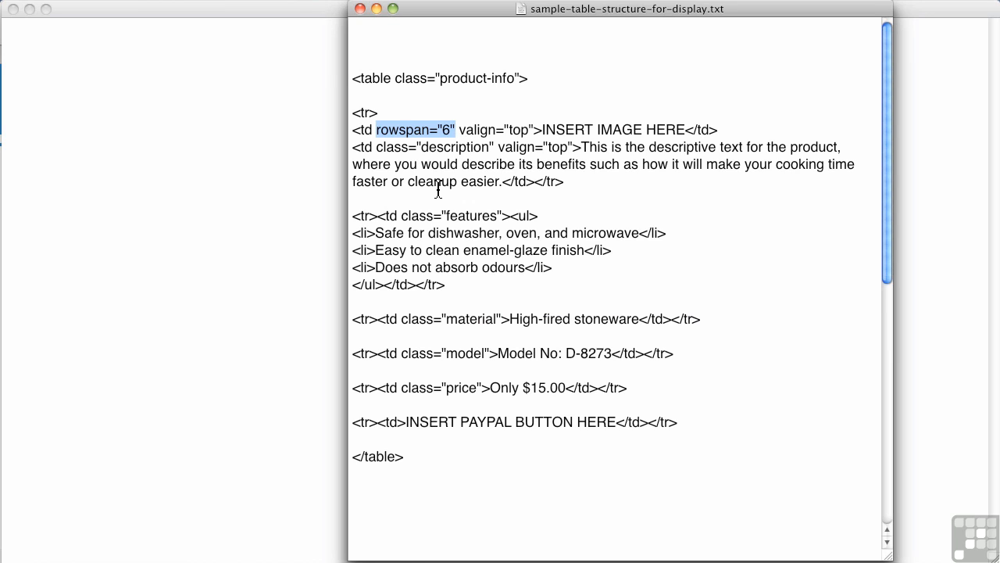
left_click(402, 216)
left_click_drag(402, 216, 502, 210)
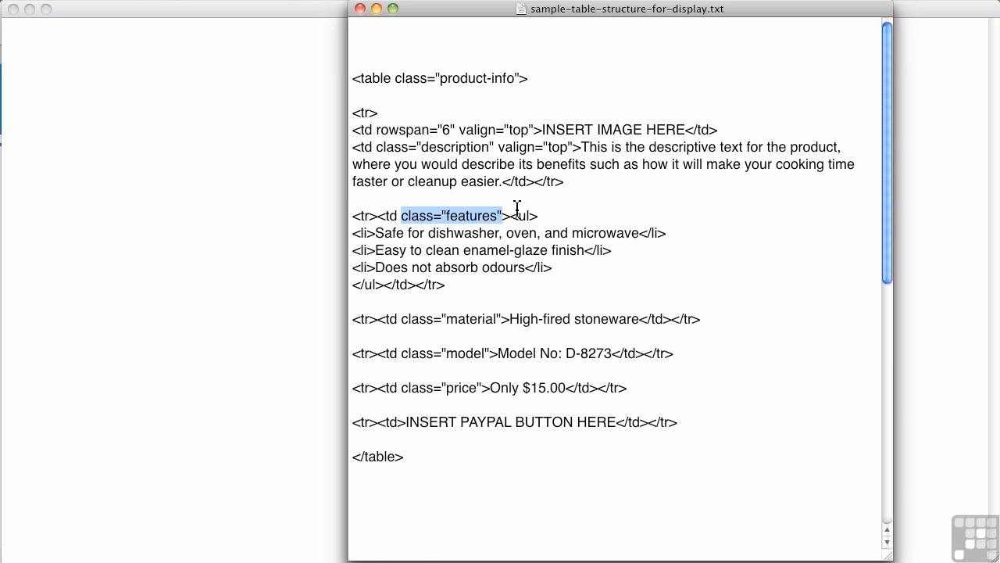
left_click(475, 333)
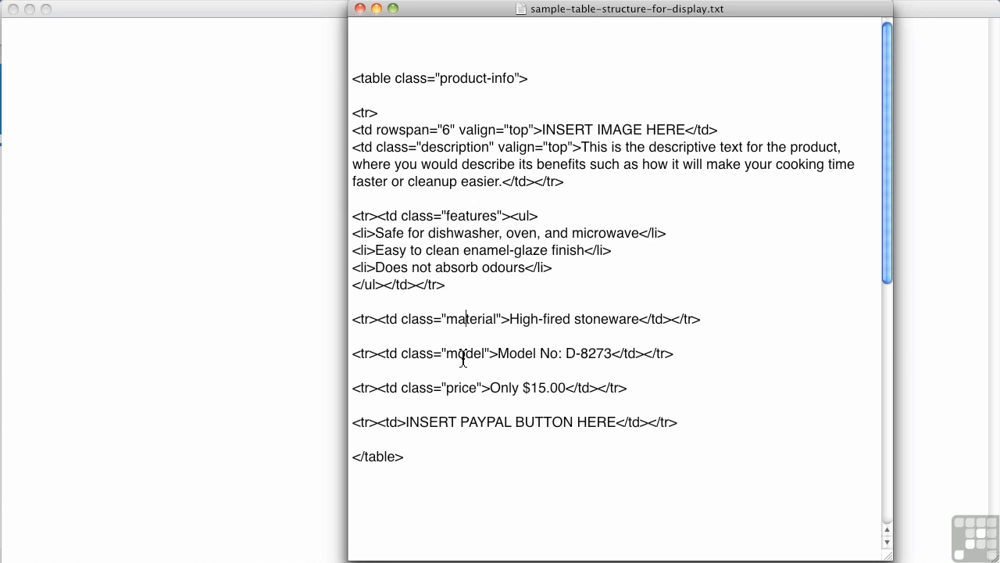
- Copy the entire product-info table code and paste it above the existing content in the Special Summer Plate post's HTML
left_click_drag(407, 460, 353, 79)
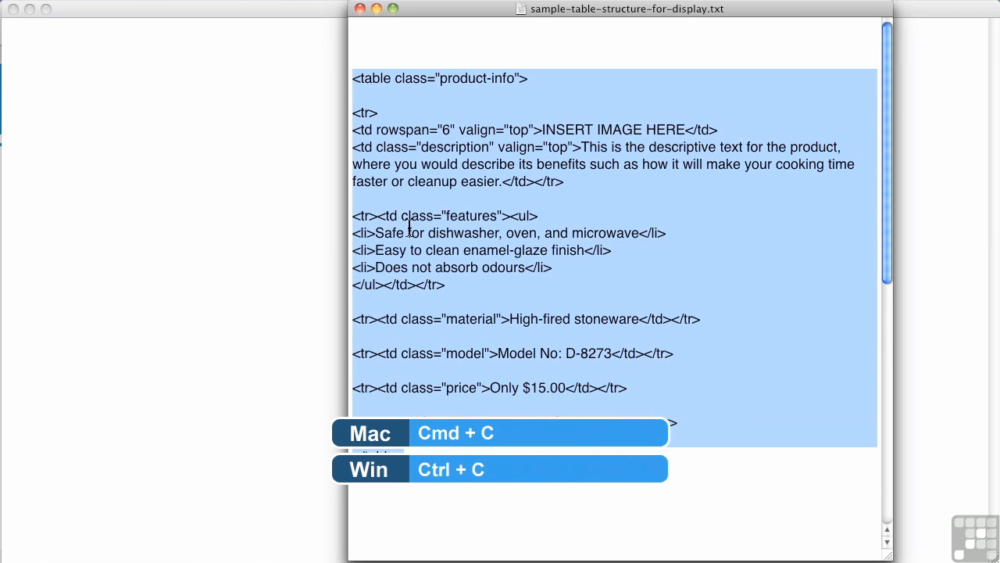
left_click(164, 559)
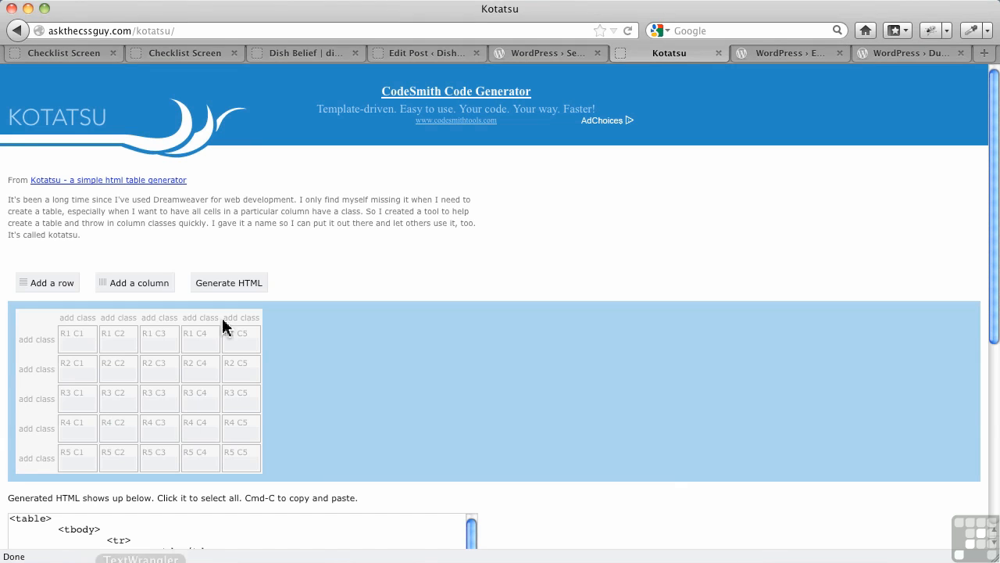
left_click(400, 56)
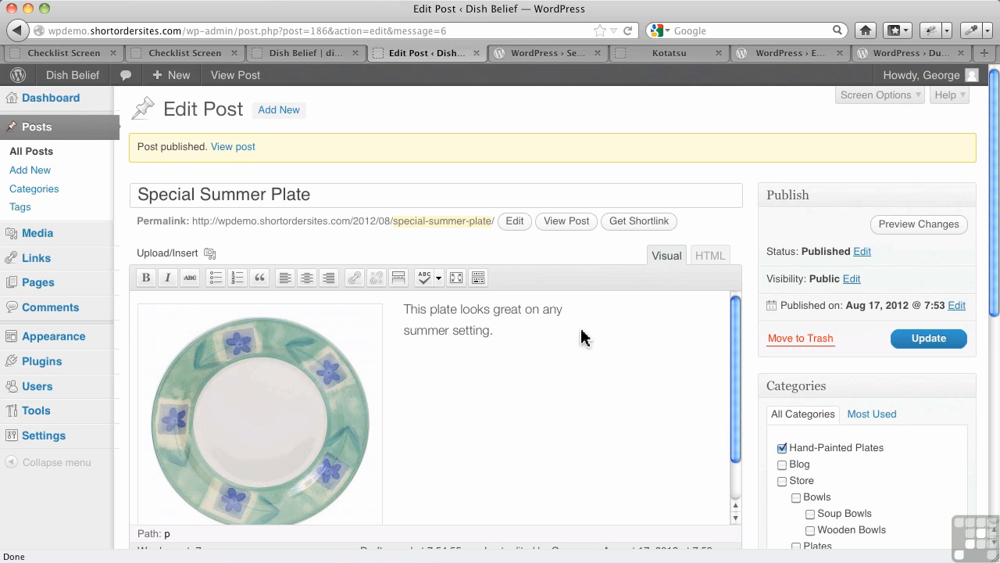
left_click(708, 257)
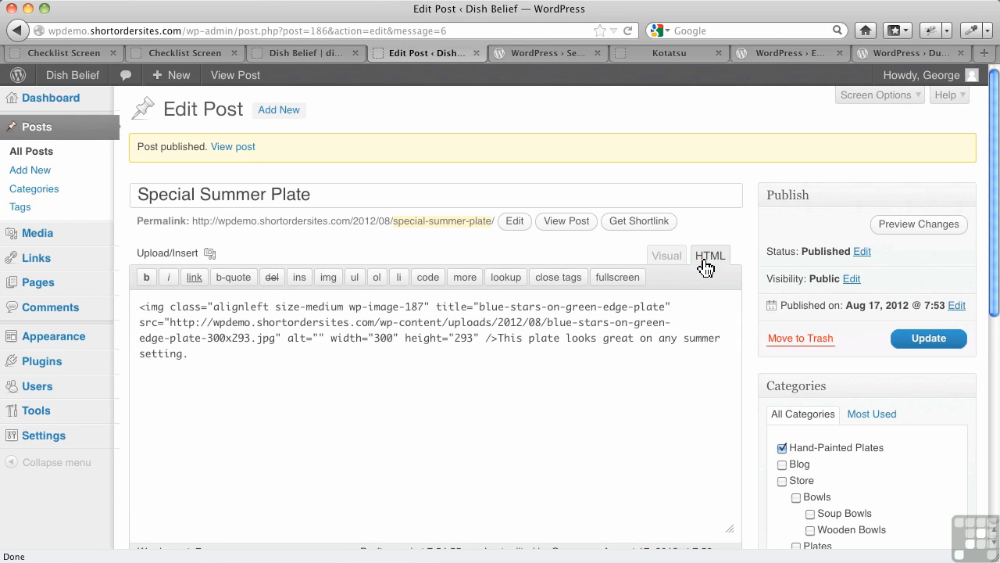
left_click(149, 312)
key("Return")
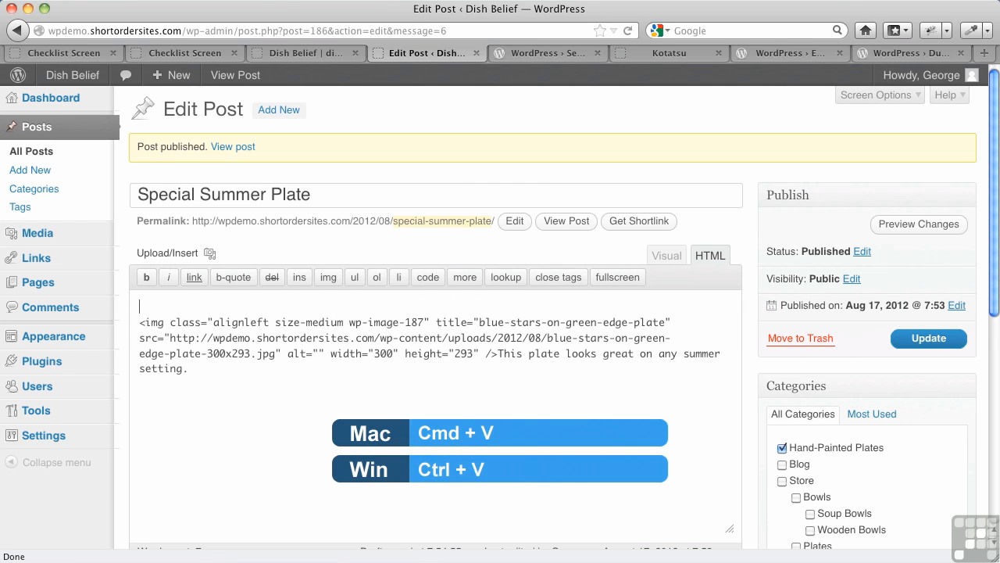
key("super+v")
scroll(346, 357, "up", 3)
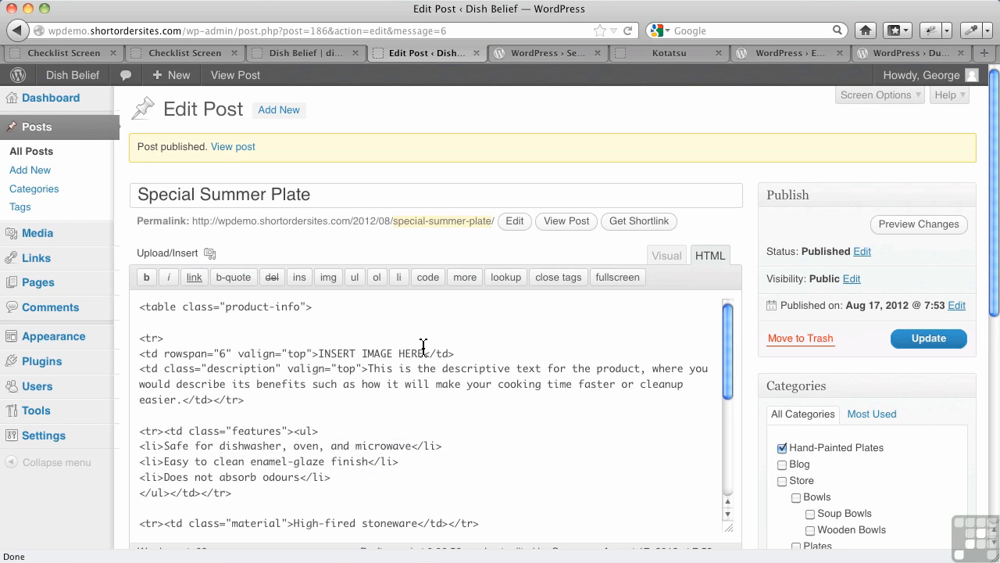
- Delete the old image tag and the sentence "This plate looks great on any summer setting." below the table code
scroll(409, 386, "down", 5)
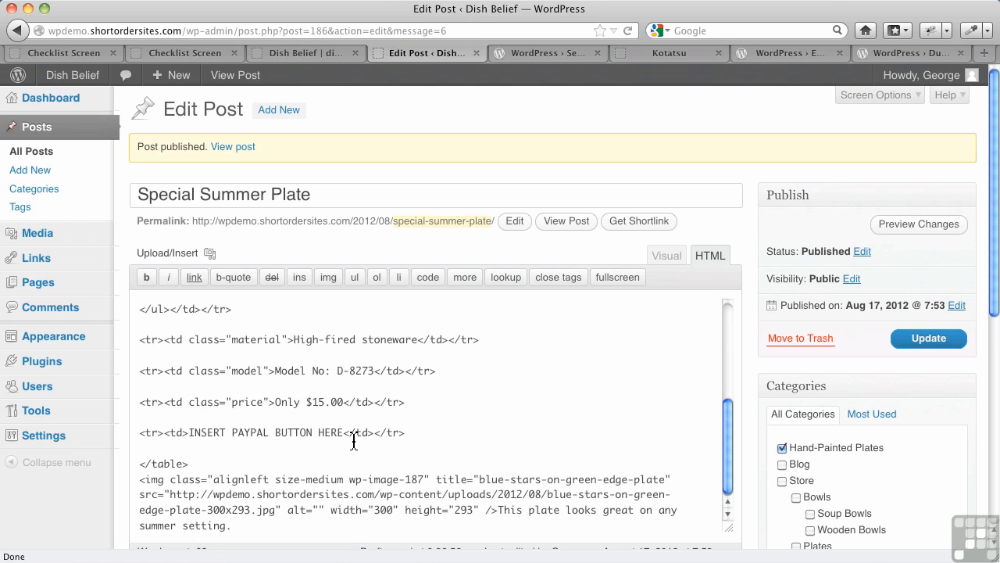
scroll(354, 441, "down", 2)
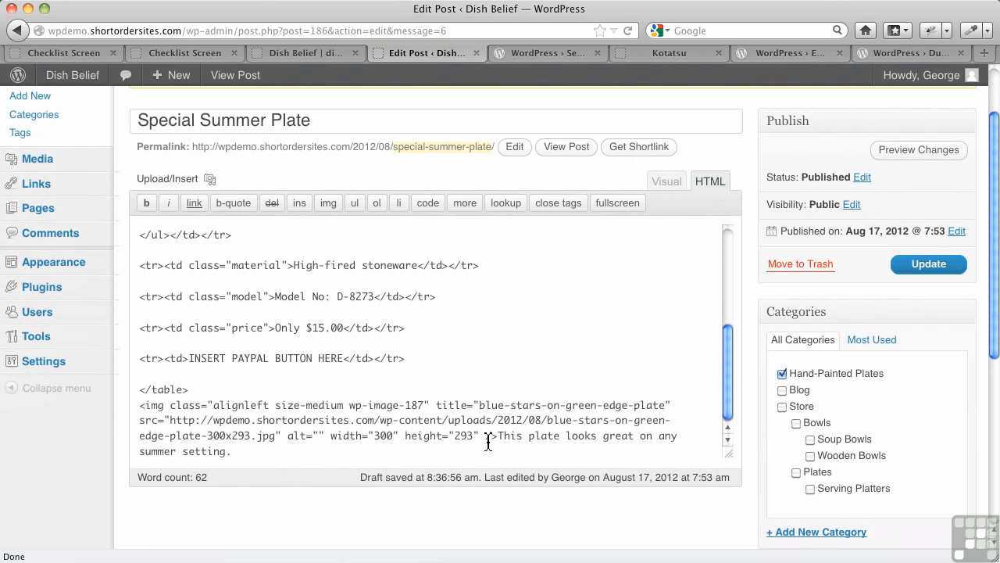
left_click_drag(497, 436, 131, 414)
key("BackSpace")
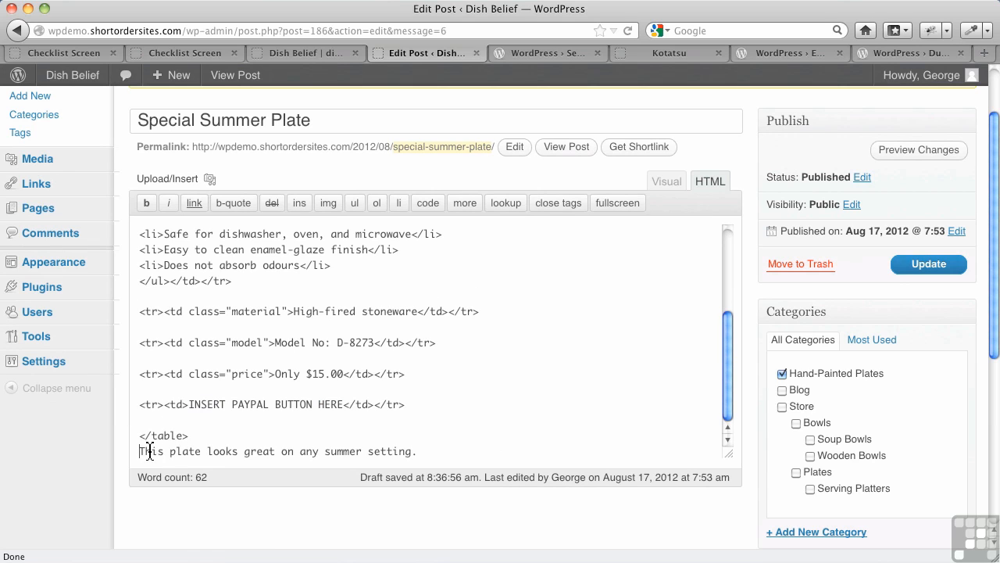
left_click_drag(422, 453, 135, 453)
key("BackSpace")
key("BackSpace")
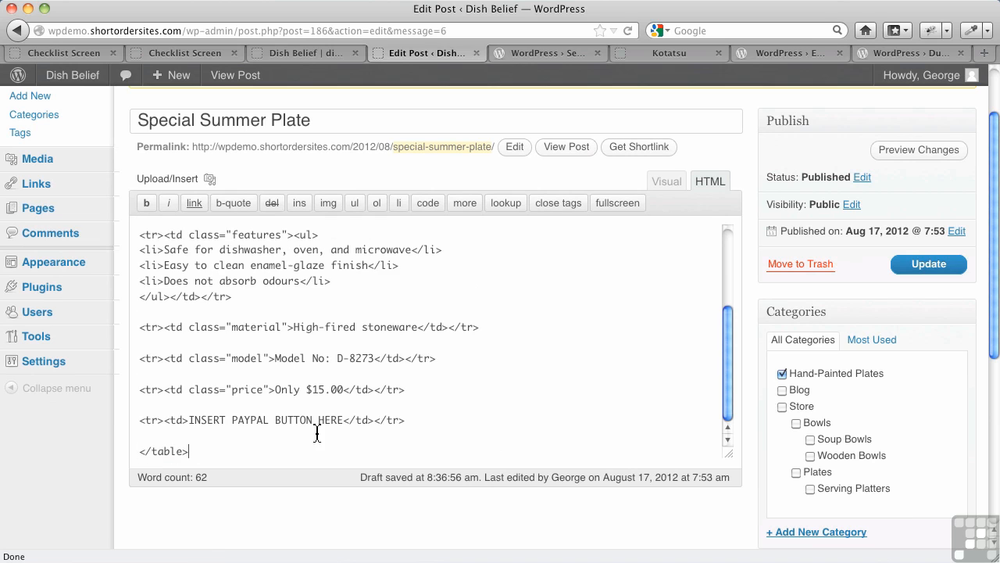
- Update the post and review the product table in the Visual view
left_click(938, 270)
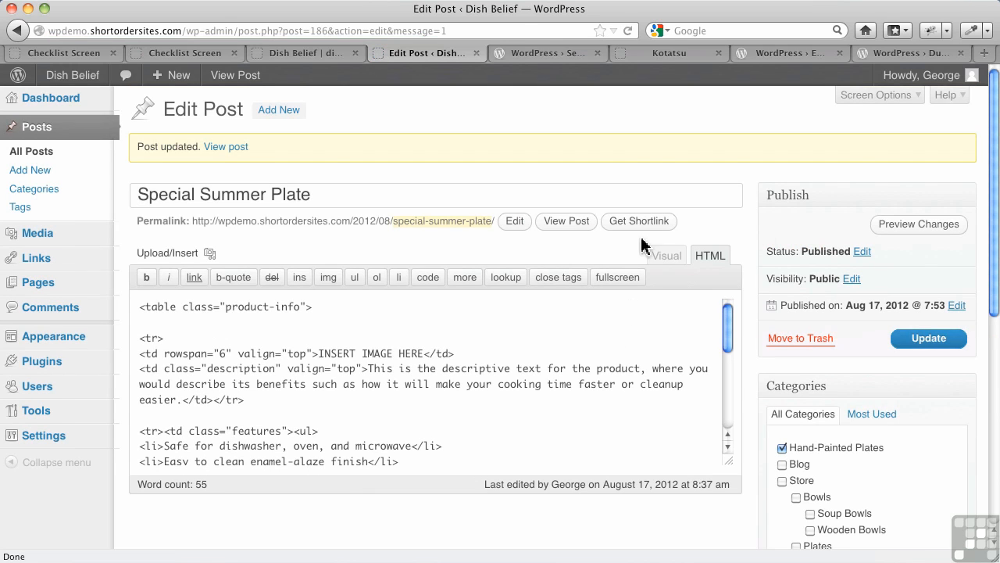
left_click(664, 256)
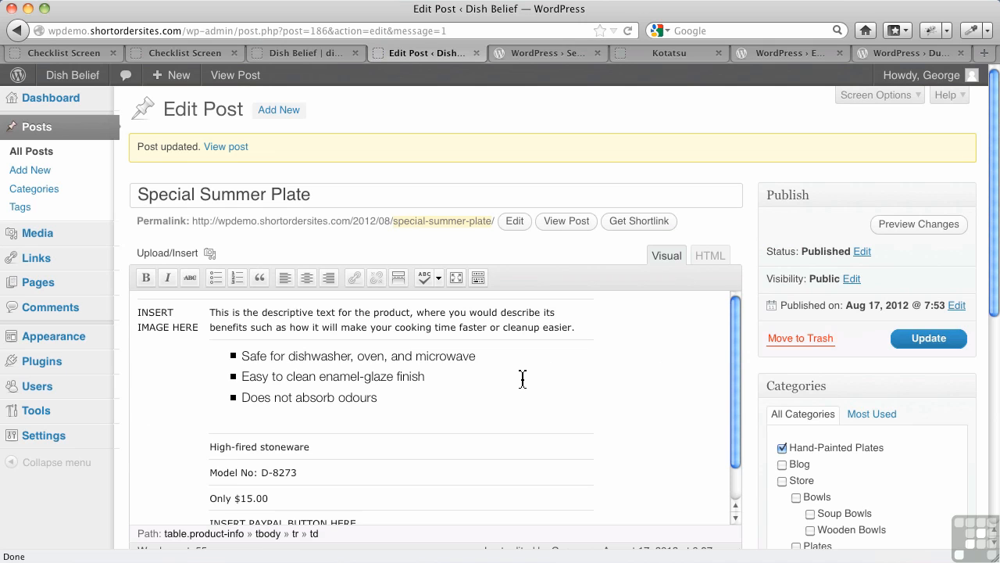
scroll(523, 379, "down", 2)
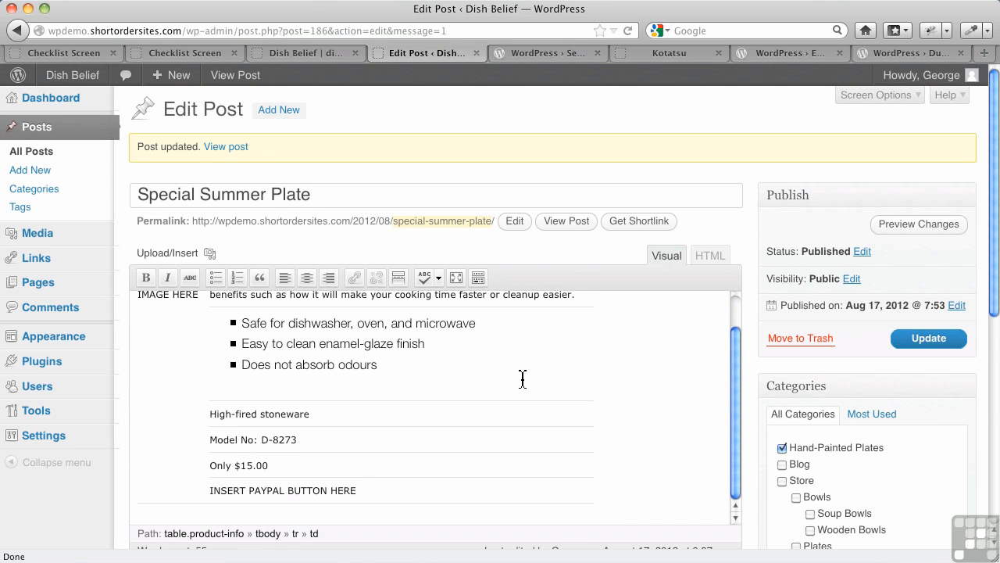
scroll(523, 379, "down", 1)
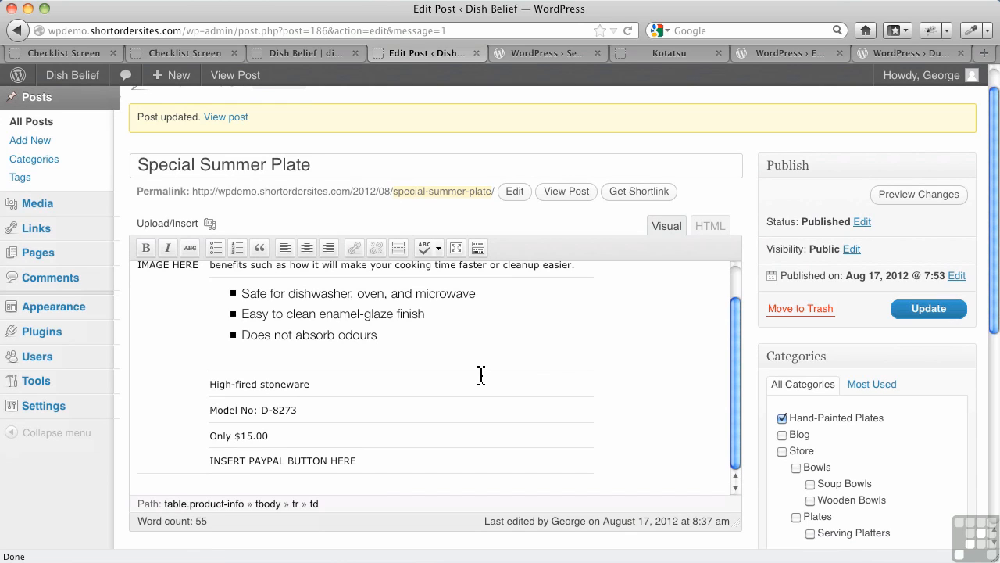
- Delete the INSERT IMAGE HERE placeholder from the product table's first cell
scroll(372, 376, "up", 2)
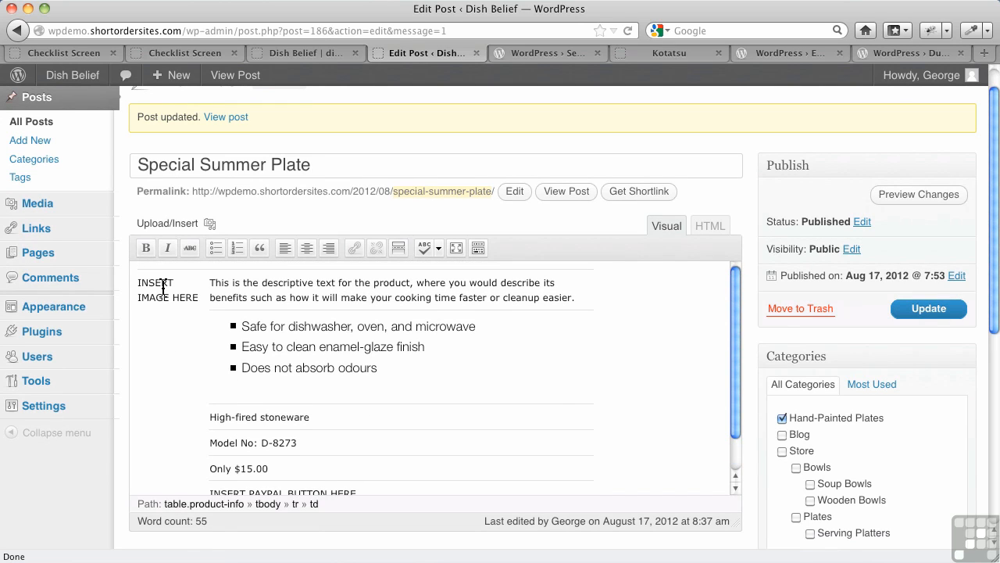
left_click_drag(200, 298, 132, 286)
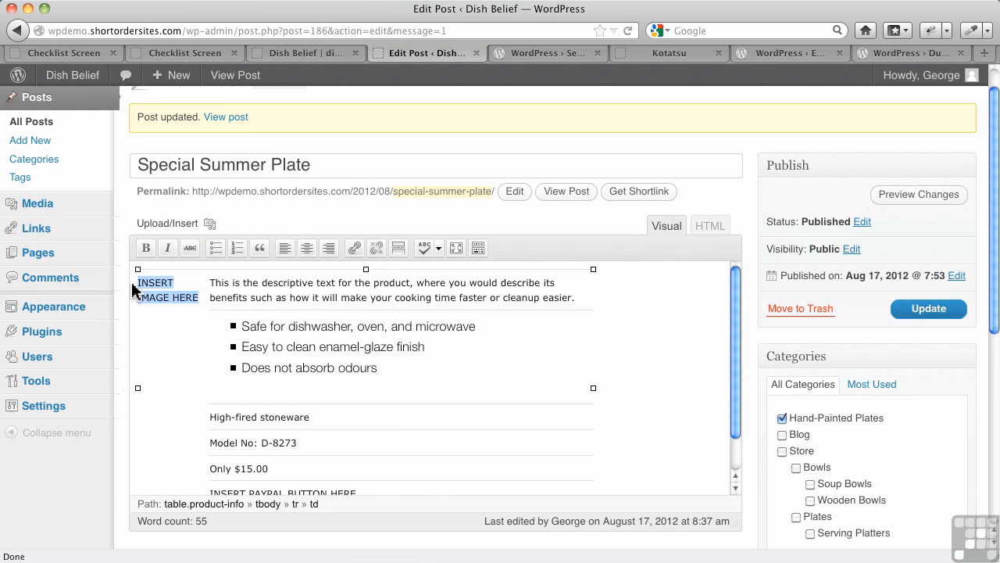
key("Delete")
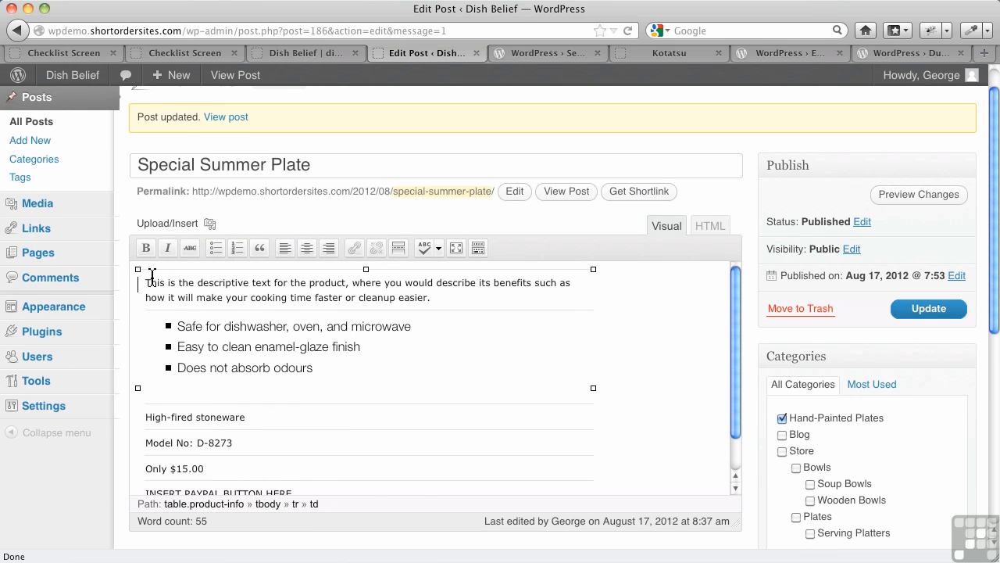
- Insert the blue-stars-on-green-edge-plate image from the post's gallery into the emptied cell at Medium size, with alignment None and no link
left_click(208, 228)
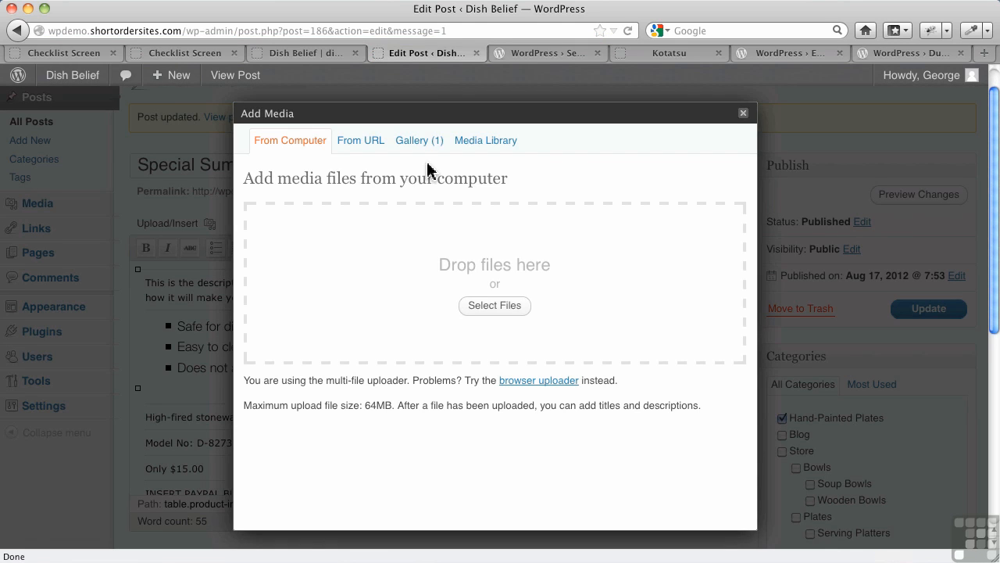
left_click(420, 145)
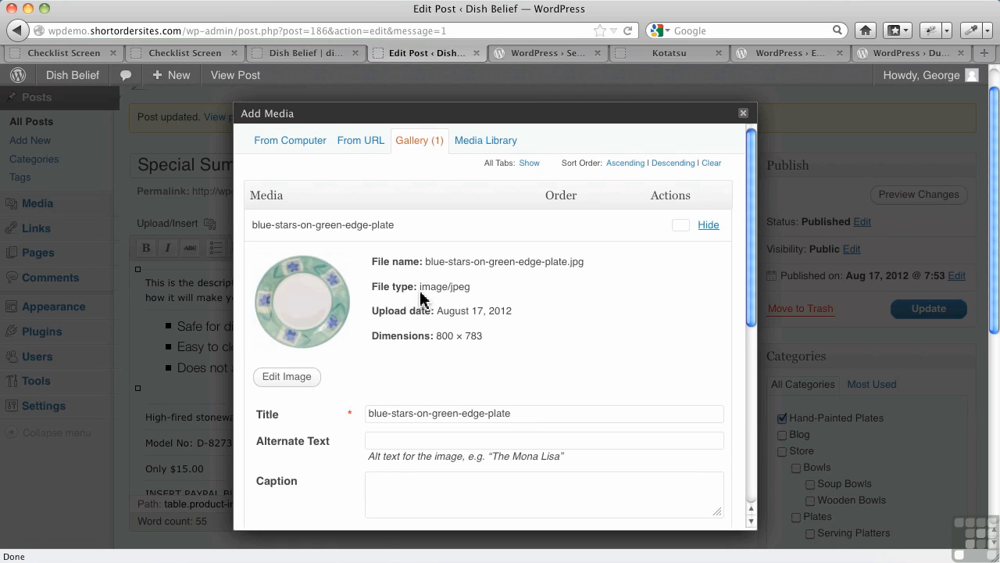
scroll(438, 332, "down", 5)
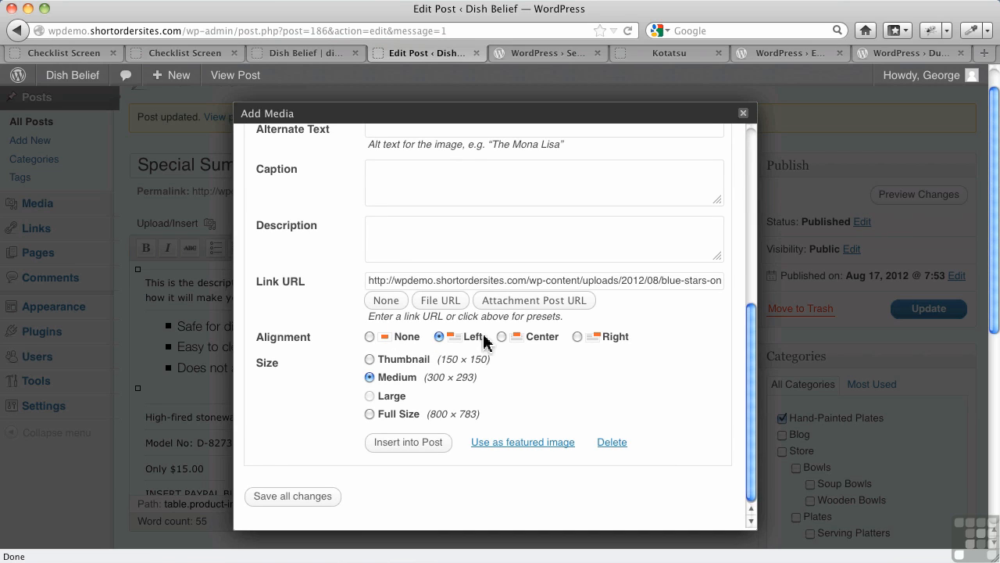
left_click(370, 336)
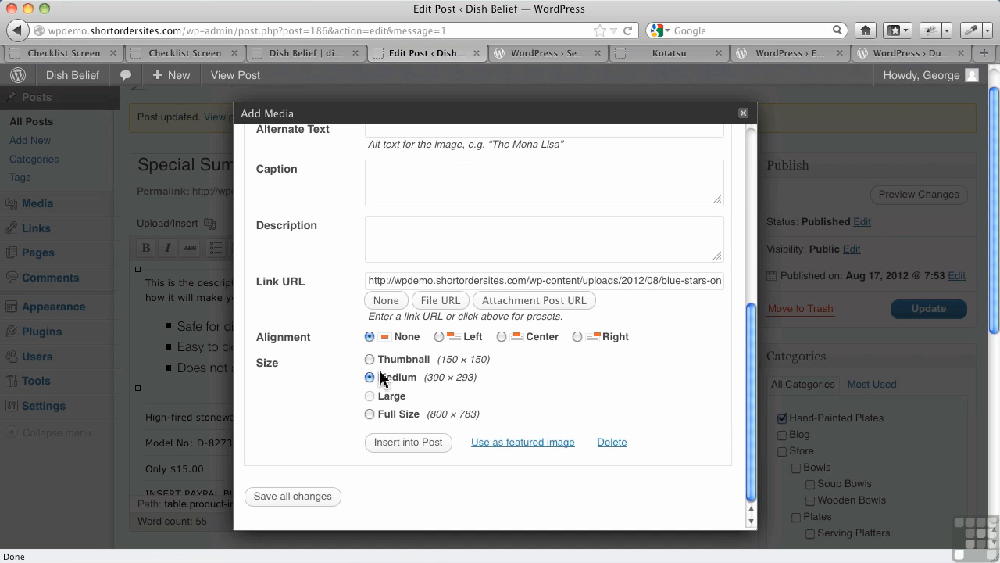
left_click(387, 302)
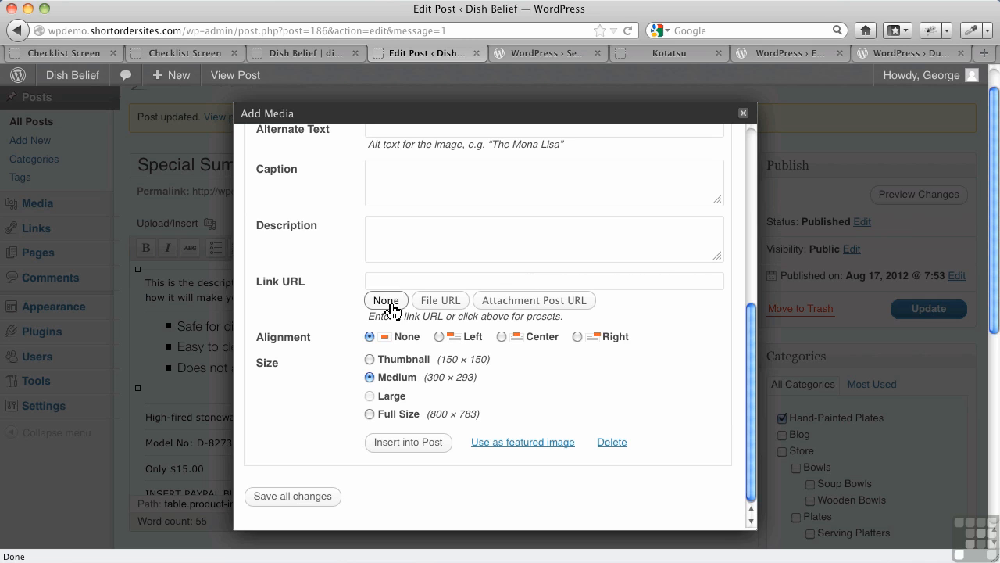
left_click(408, 442)
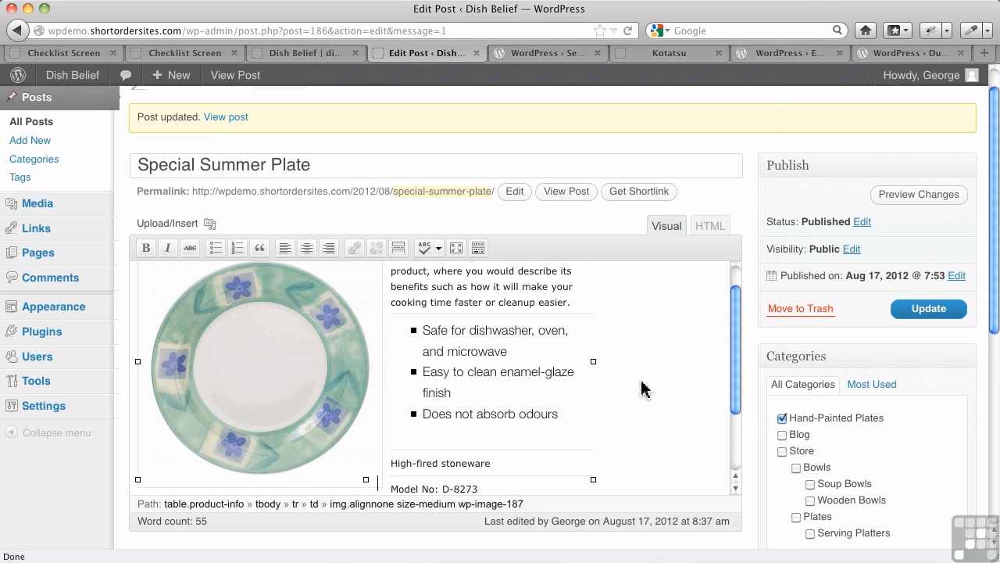
- Update the post and reload the Dish Belief home page to review the plate image and table layout on the live site
left_click(937, 312)
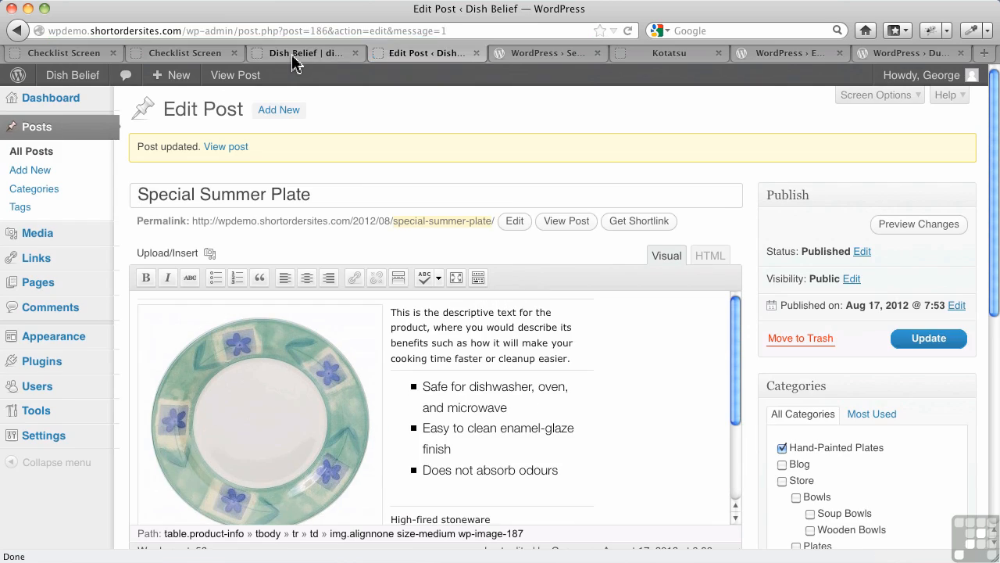
left_click(291, 53)
left_click(628, 31)
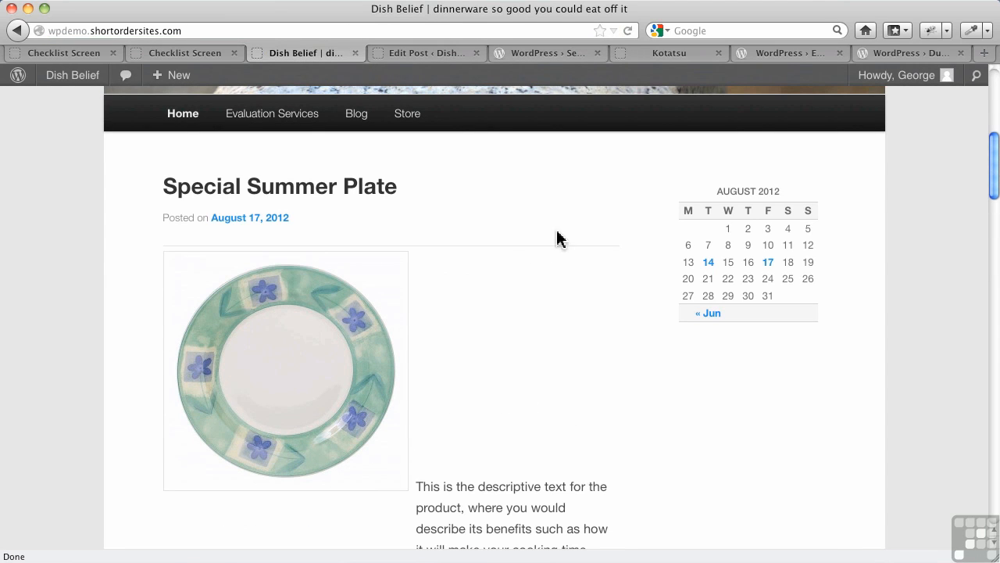
scroll(412, 303, "down", 3)
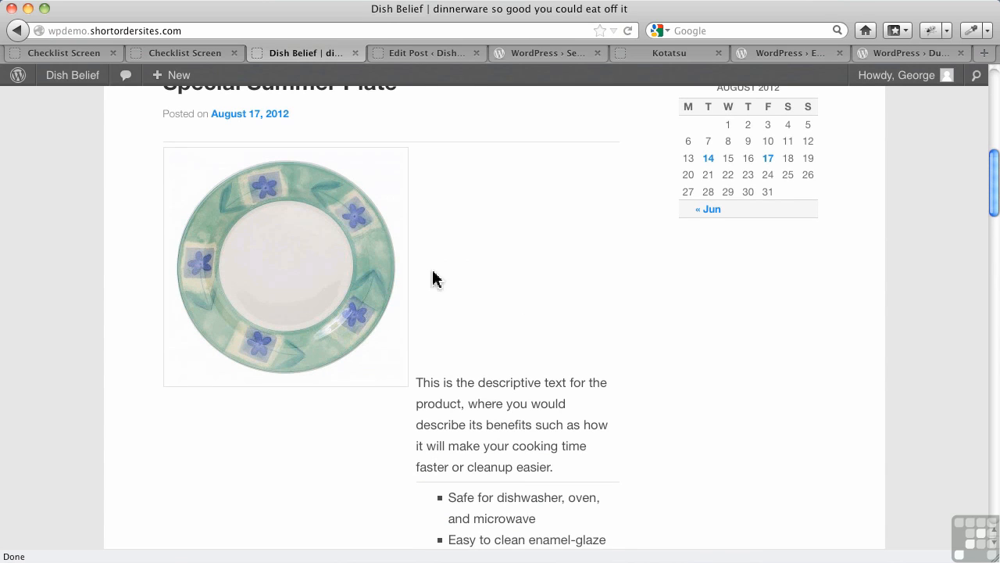
scroll(435, 279, "down", 7)
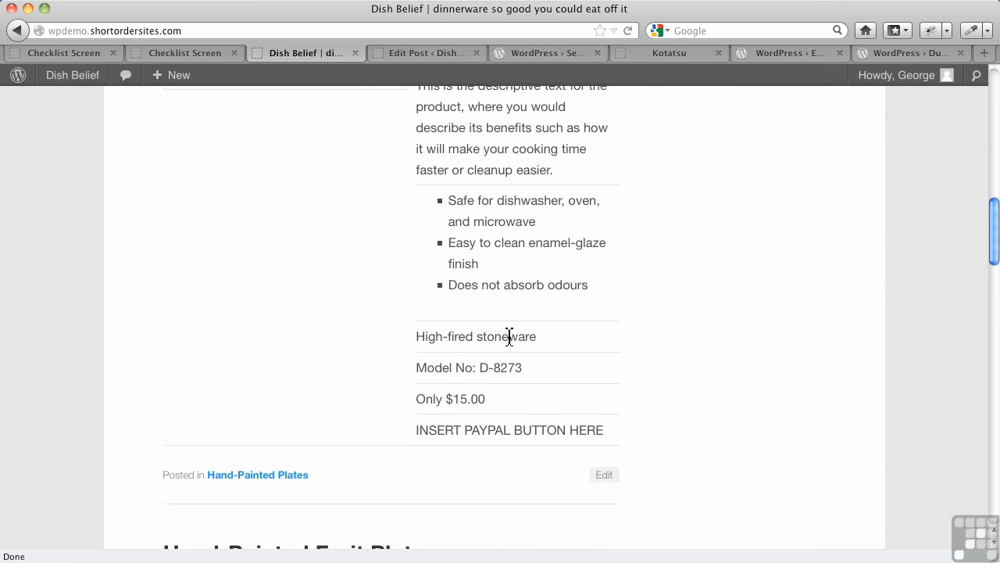
scroll(494, 347, "up", 5)
scroll(493, 348, "up", 12)
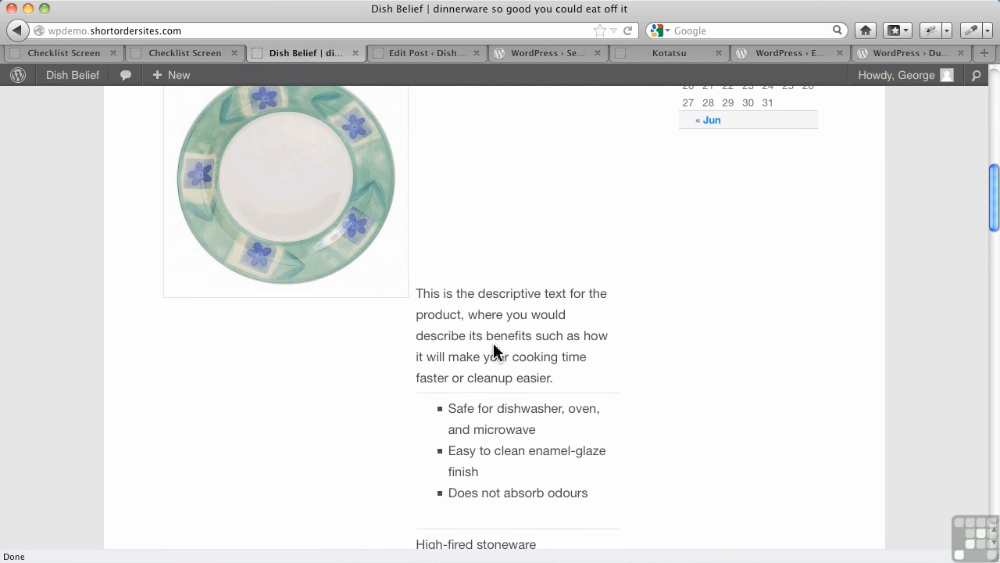
- Switch to paypal-add-to-cart-button-code.txt in TextEdit and copy the first form block, from the opening form tag to its closing tag
left_click(421, 55)
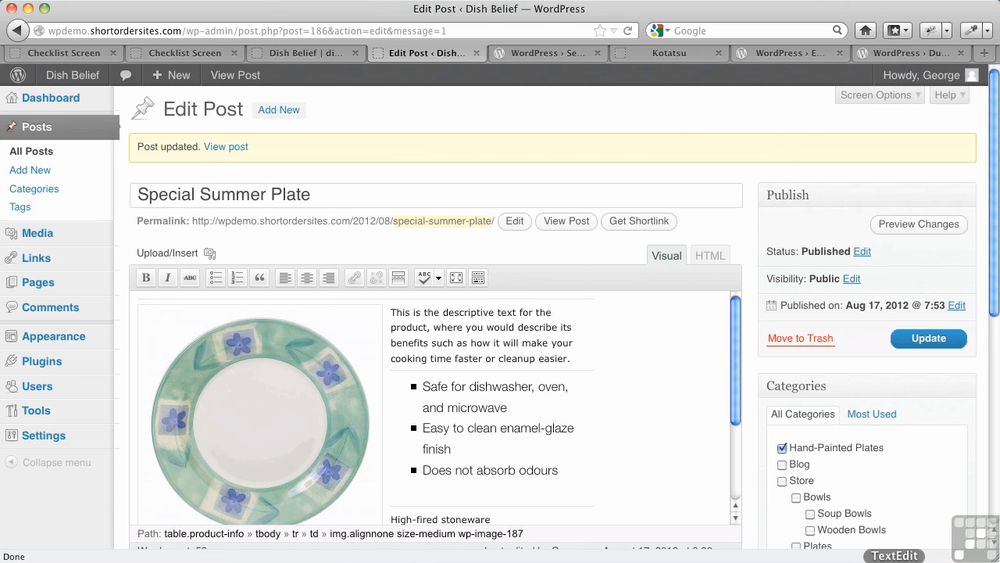
left_click(892, 562)
left_click(286, 1)
left_click(261, 78)
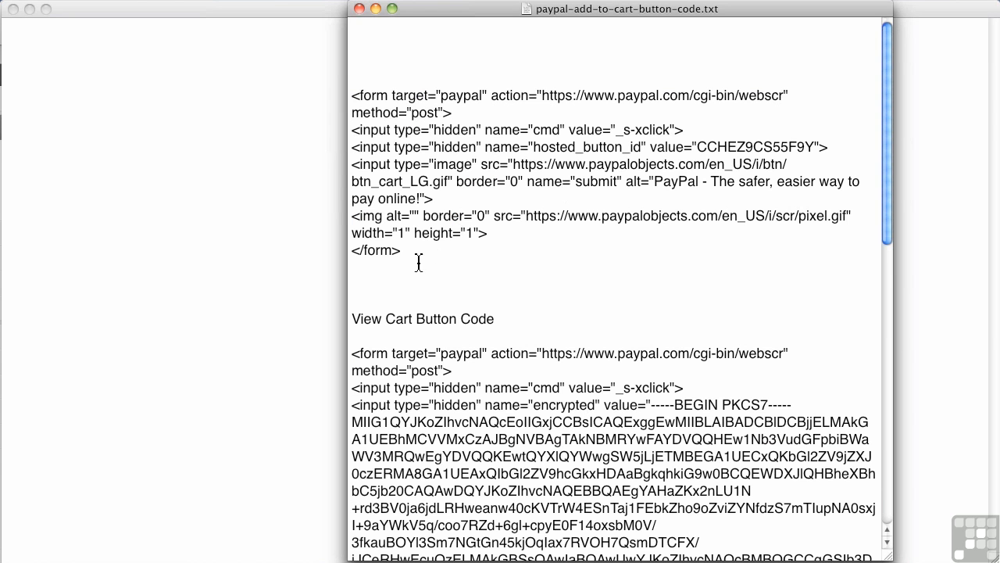
left_click_drag(416, 258, 313, 94)
key("super+c")
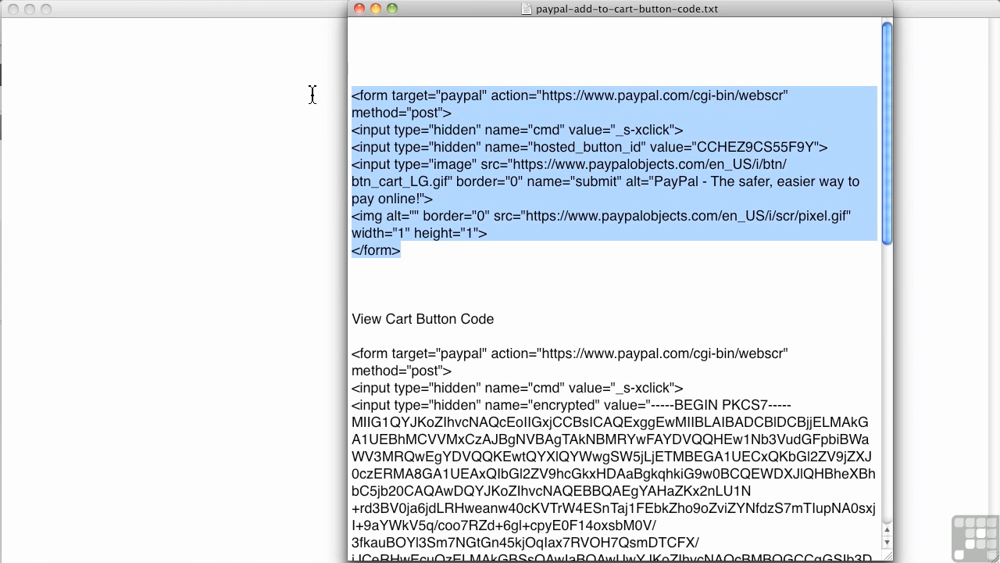
- Return to the Special Summer Plate post's HTML and replace INSERT PAYPAL BUTTON HERE with the copied PayPal form code
left_click(142, 562)
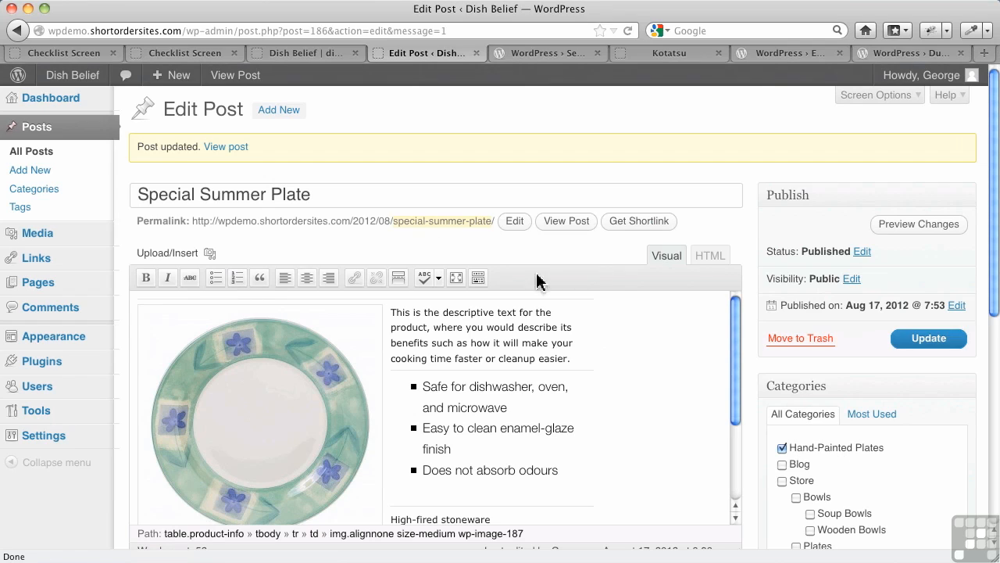
left_click(708, 258)
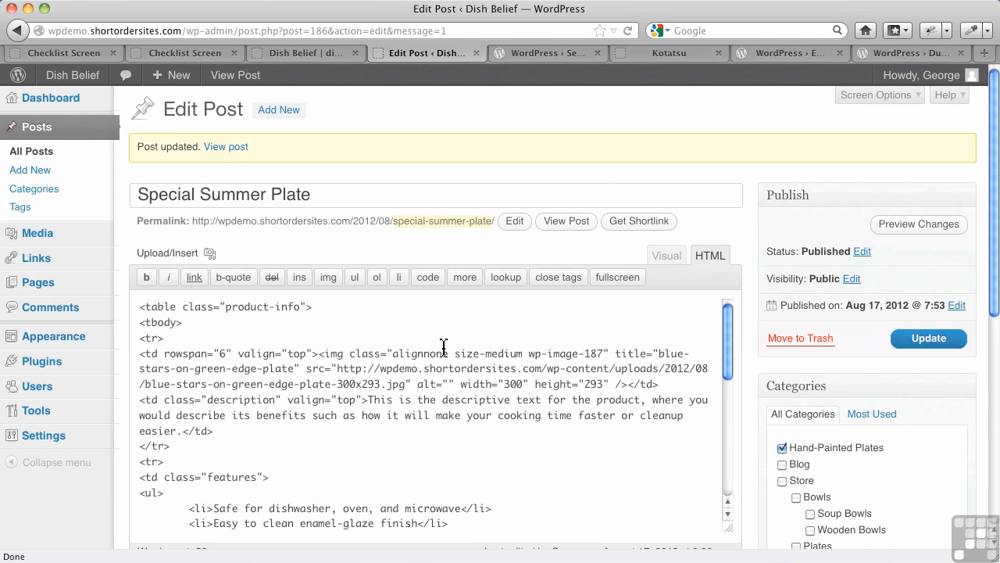
scroll(389, 362, "down", 10)
scroll(373, 393, "down", 3)
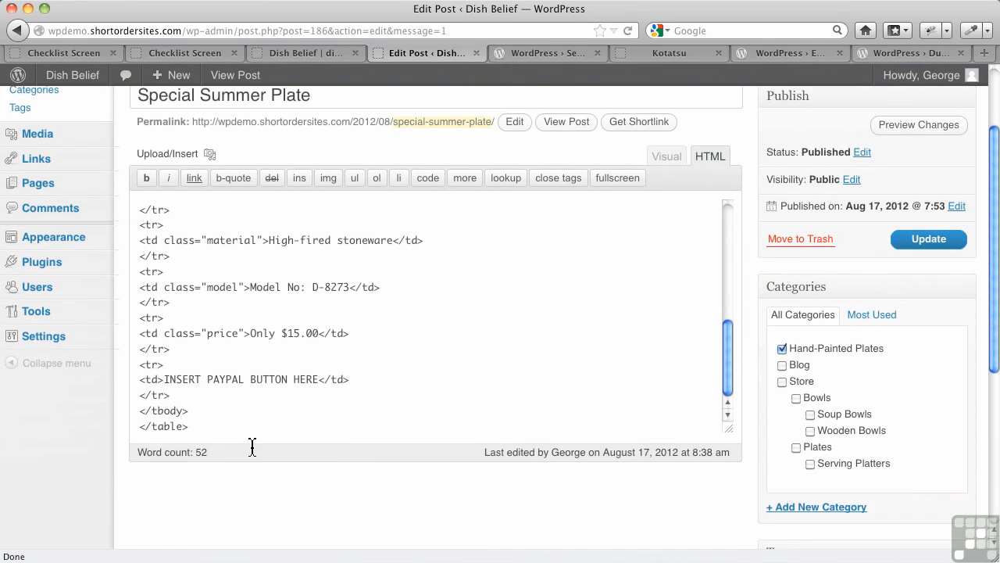
left_click_drag(164, 374, 318, 378)
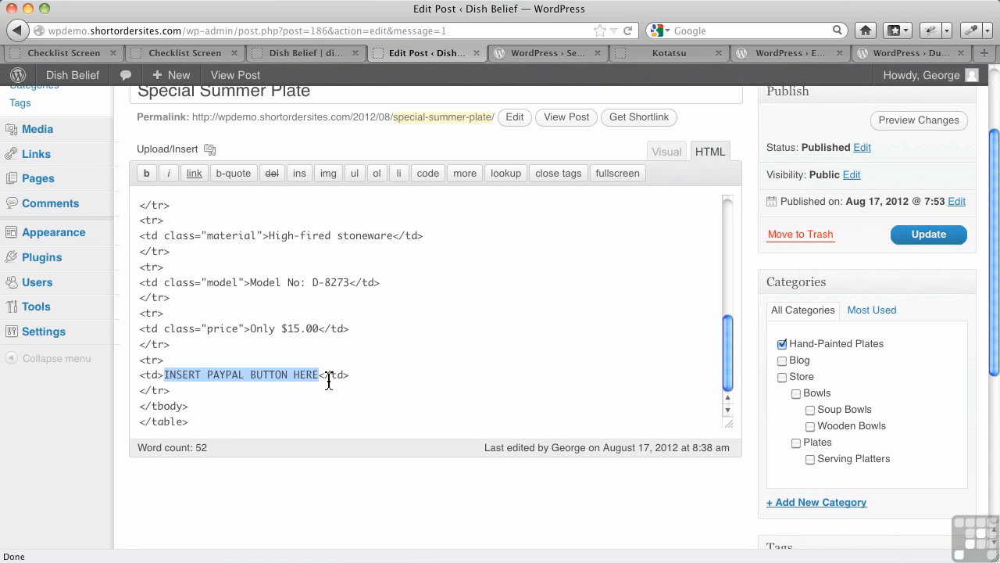
key("super+v")
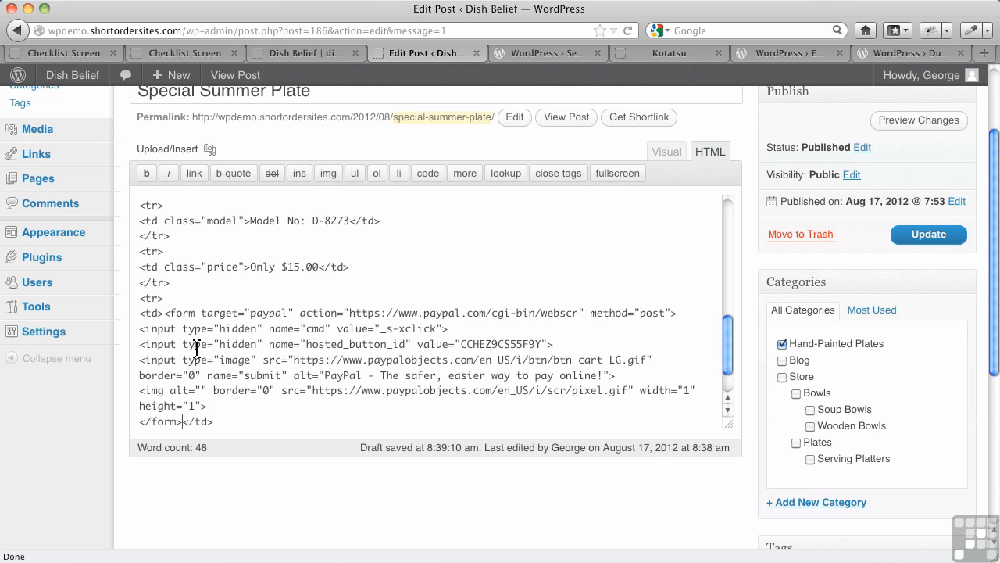
- Remove the line breaks between the tags of the pasted PayPal form so that its code runs on continuously
left_click(141, 329)
key("BackSpace")
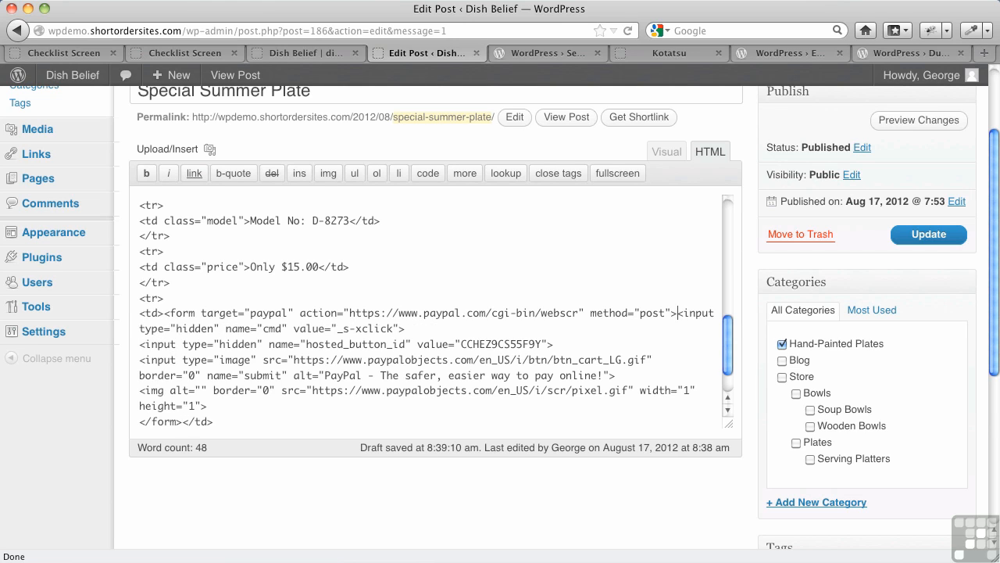
left_click(139, 345)
key("BackSpace")
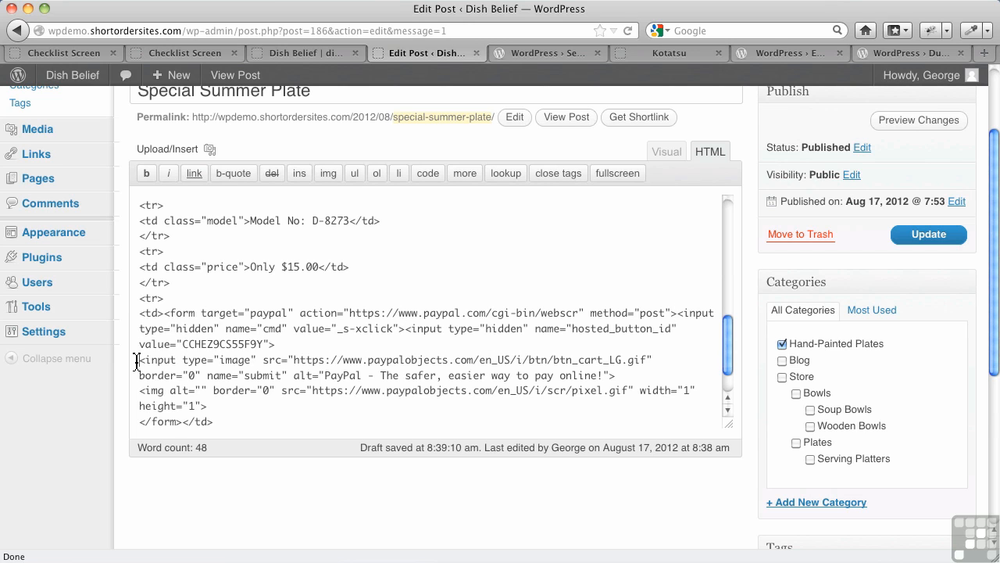
left_click(139, 360)
key("BackSpace")
left_click(139, 391)
key("BackSpace")
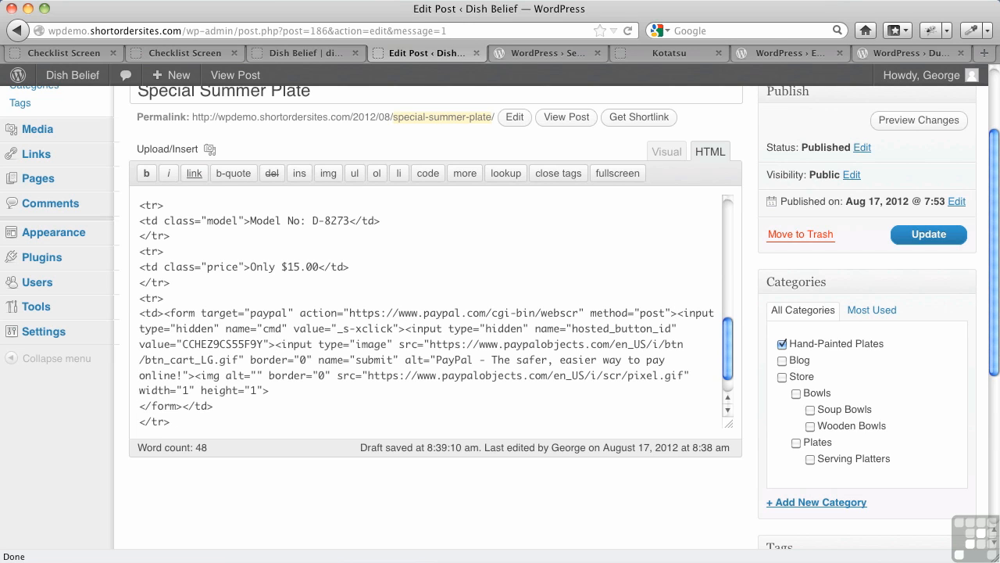
left_click(139, 406)
key("BackSpace")
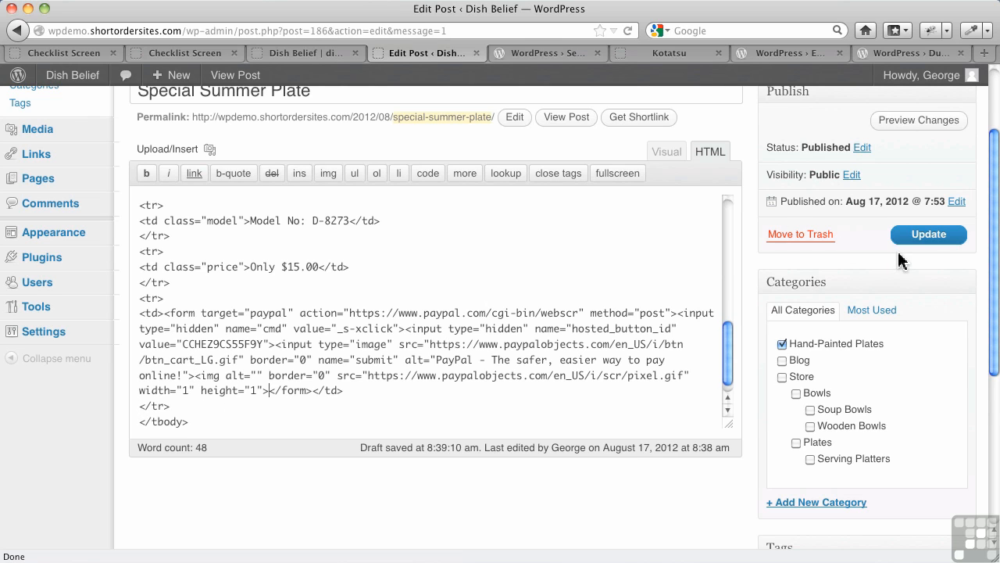
- Update the post and check the Add to Cart button and product table on the live home page
left_click(916, 236)
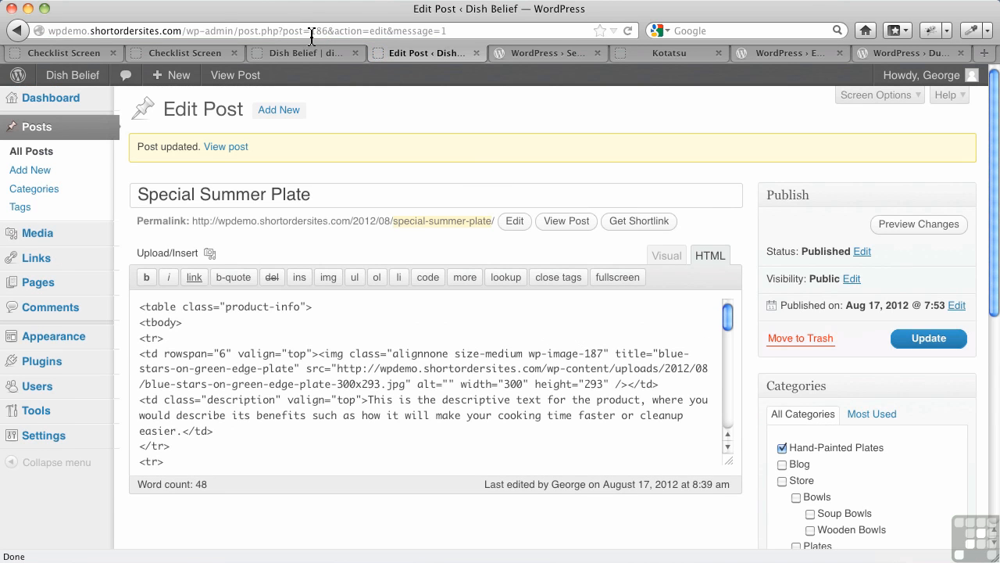
left_click(294, 54)
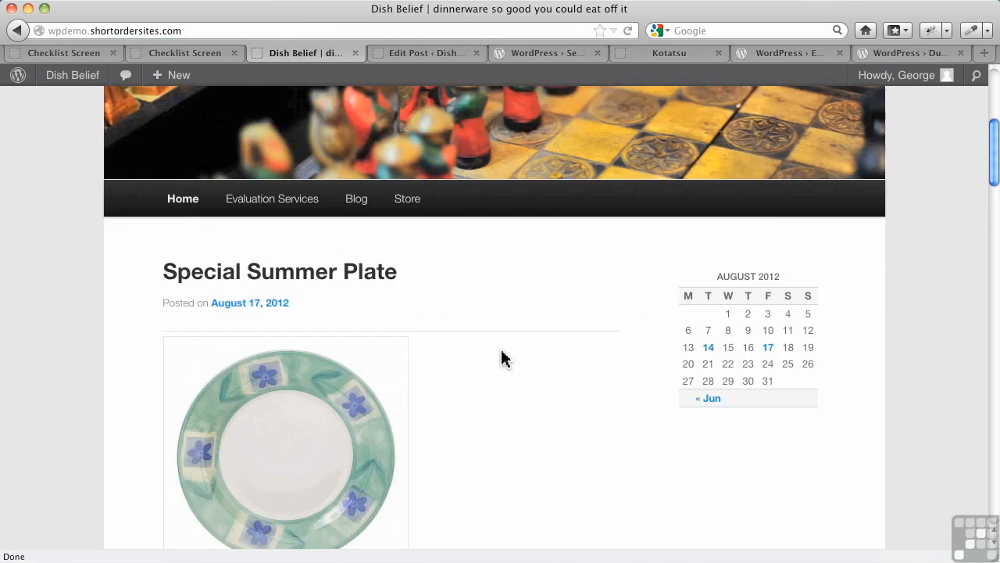
scroll(502, 356, "down", 10)
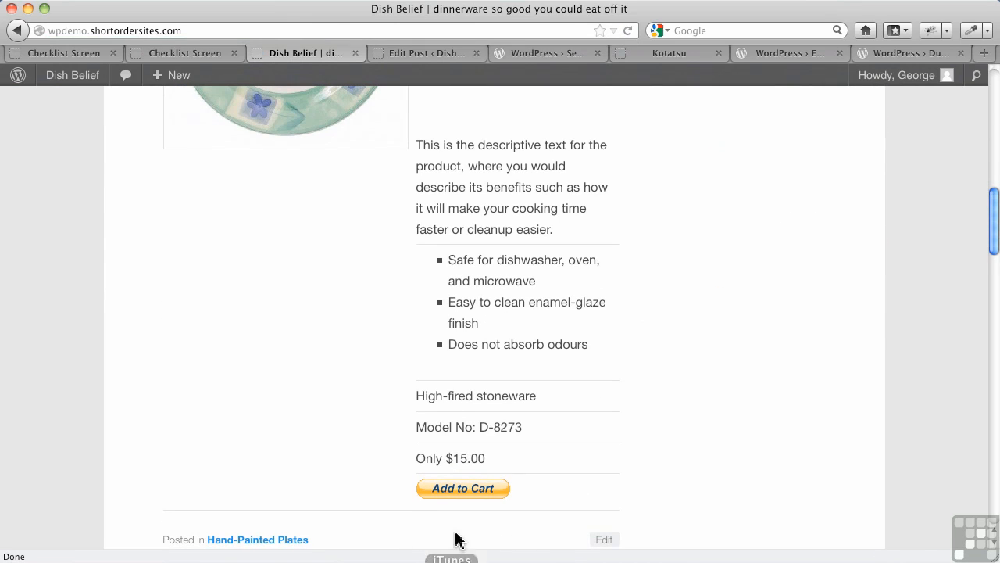
scroll(398, 406, "up", 1)
scroll(391, 395, "up", 5)
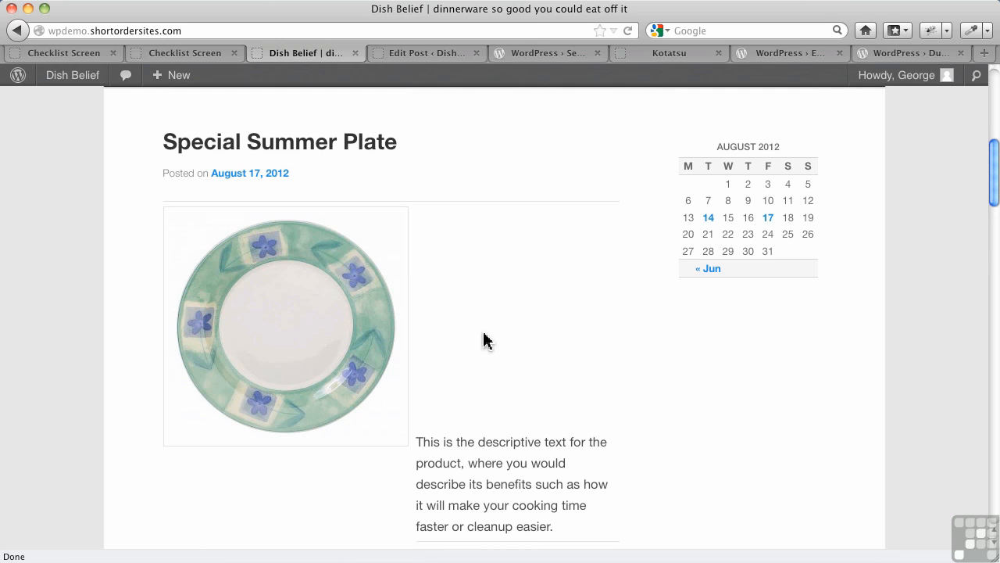
scroll(484, 340, "down", 1)
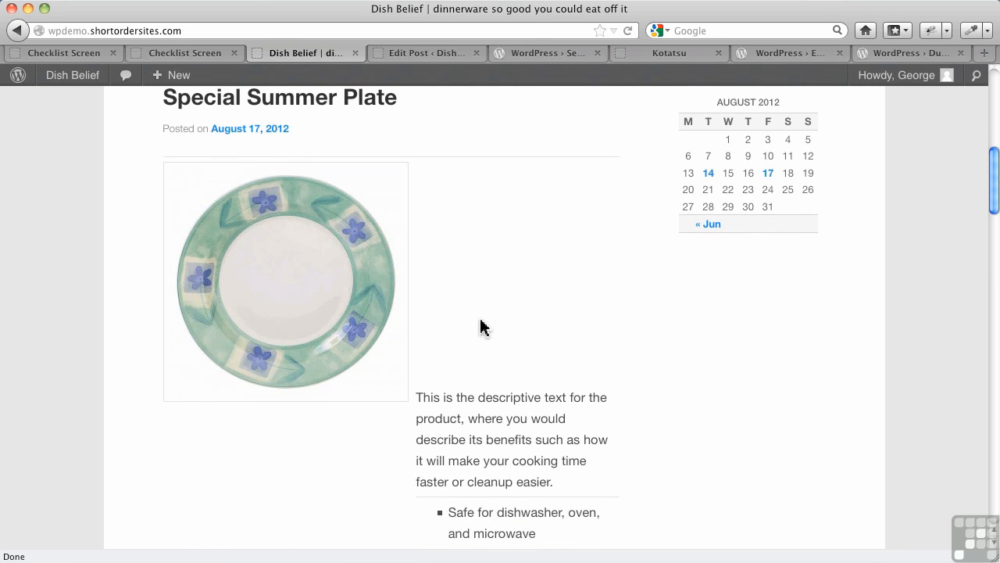
scroll(479, 293, "down", 5)
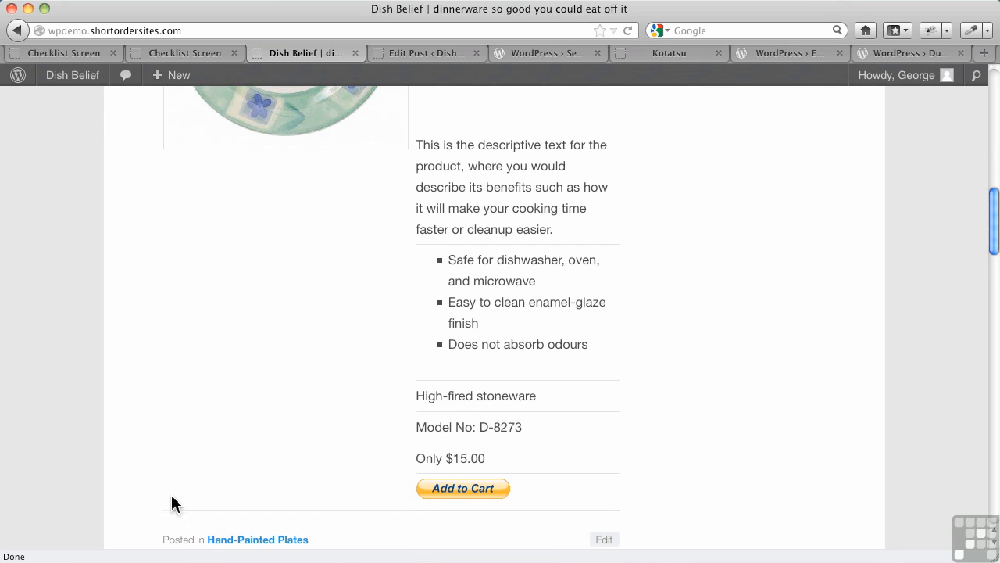
- Open the twentyeleven theme's style.css for editing from the FTP client, and reload the live home page to check the product table's styling
left_click(119, 558)
left_click(457, 31)
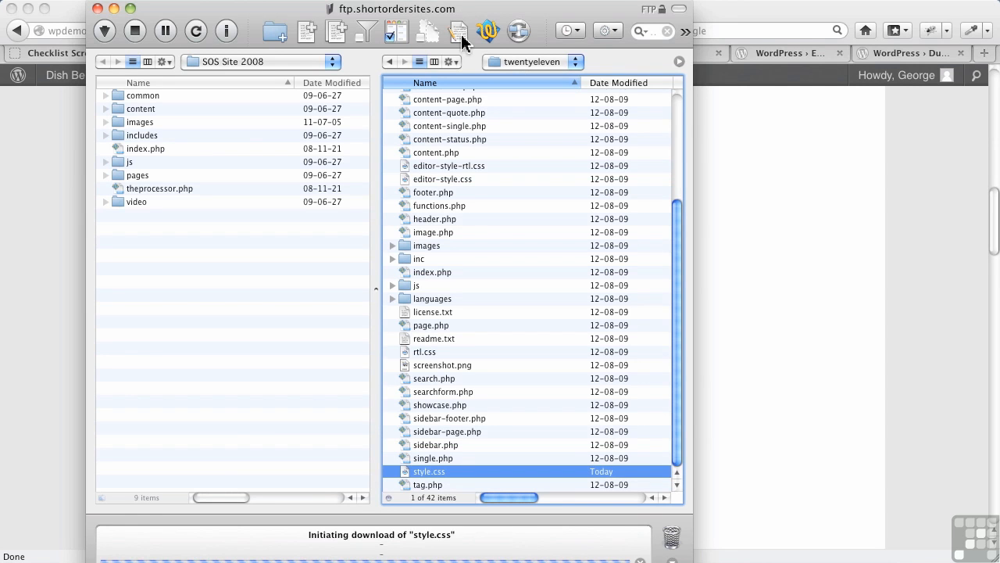
left_click(32, 303)
scroll(176, 286, "up", 2)
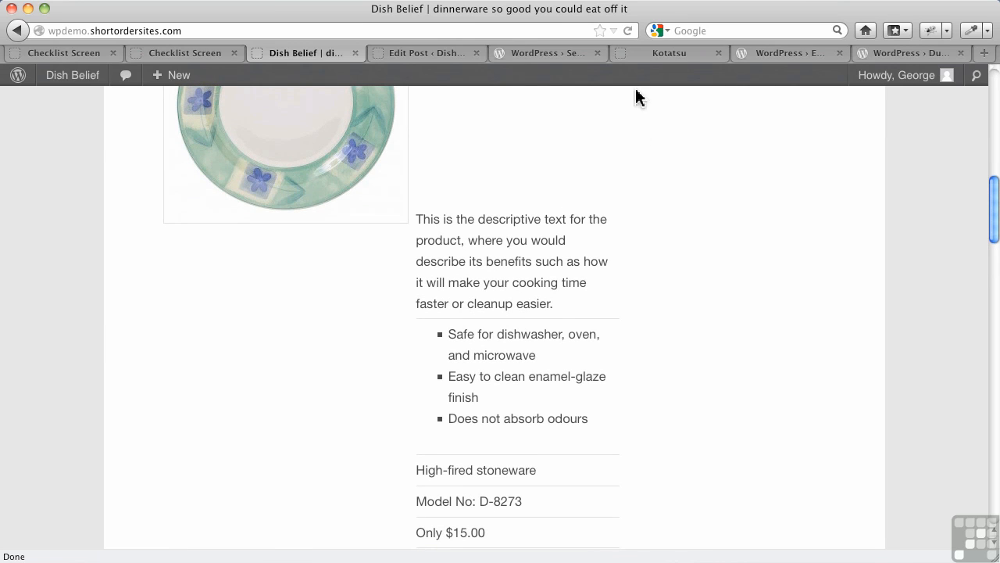
left_click(630, 32)
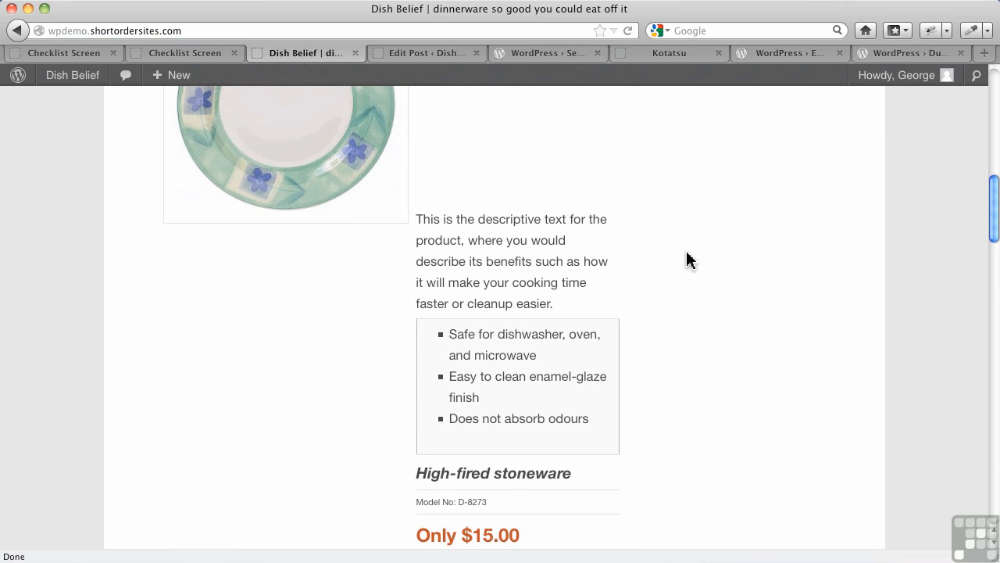
- Inspect the blank area above the product description with Firebug and select the enclosing product-info table in the HTML
scroll(664, 289, "down", 3)
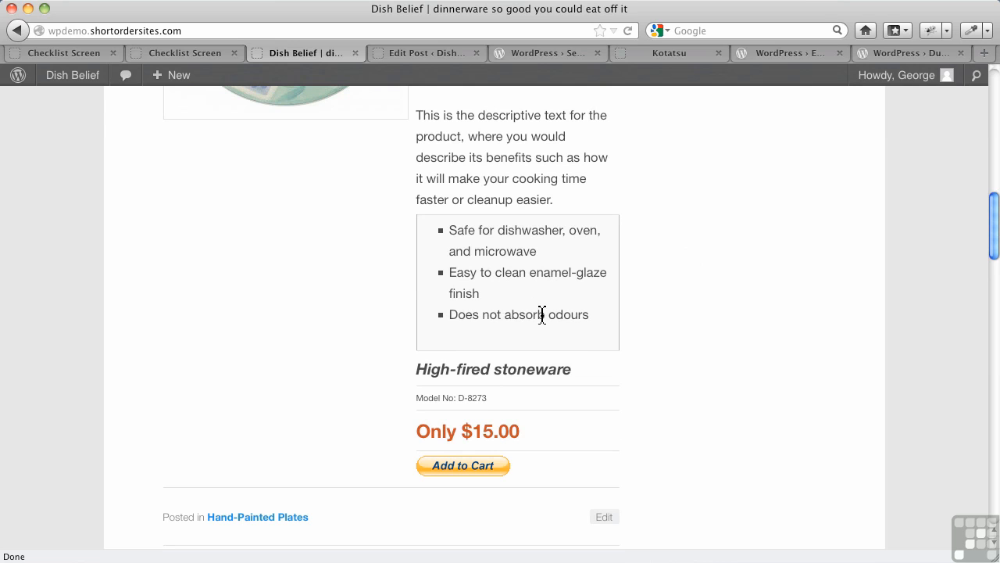
scroll(540, 309, "up", 6)
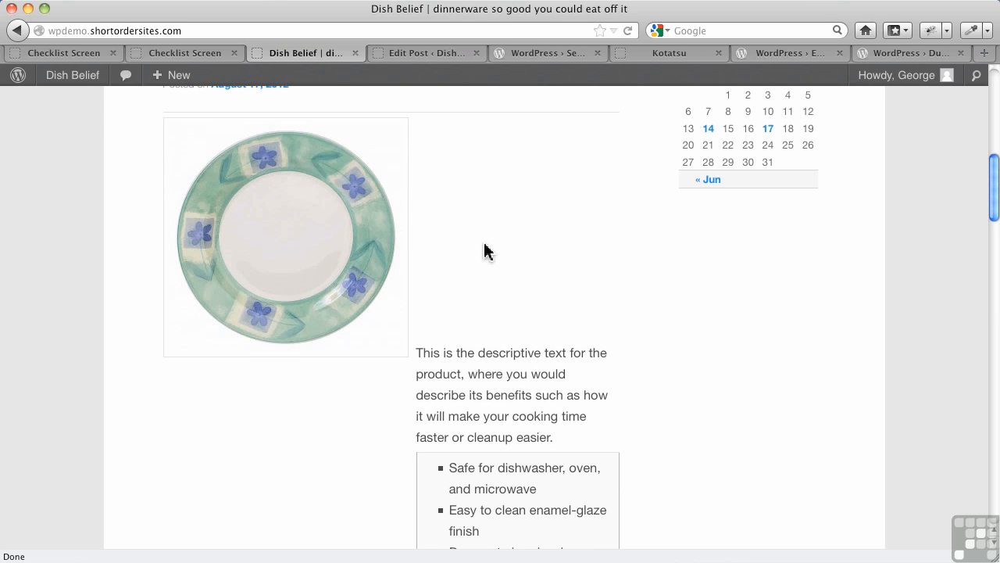
right_click(493, 263)
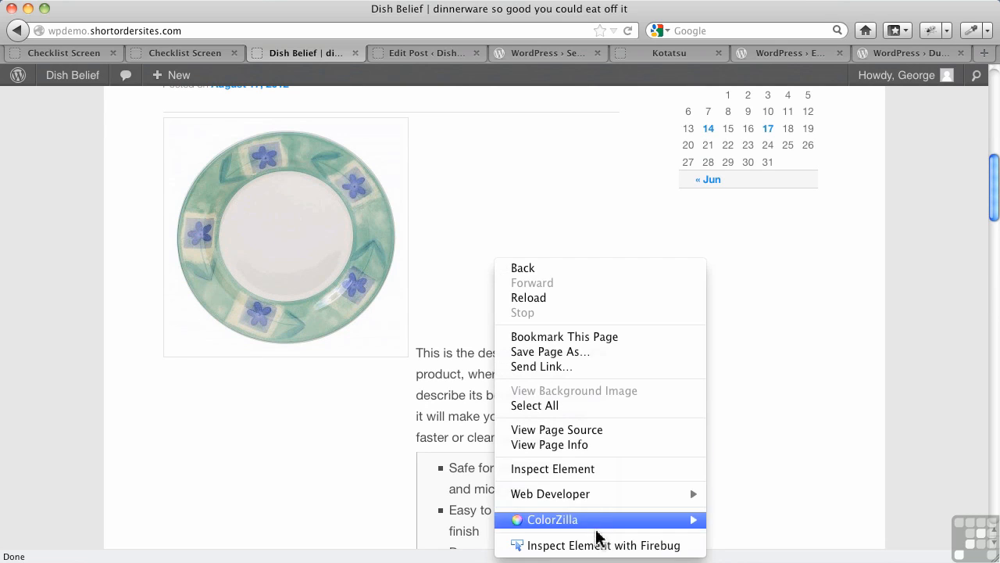
key("Escape")
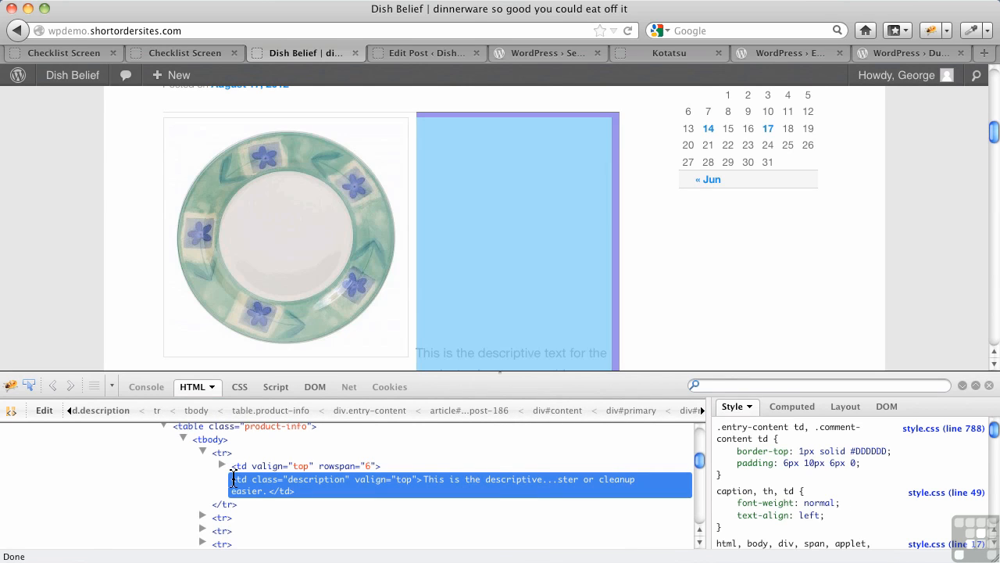
left_click(191, 427)
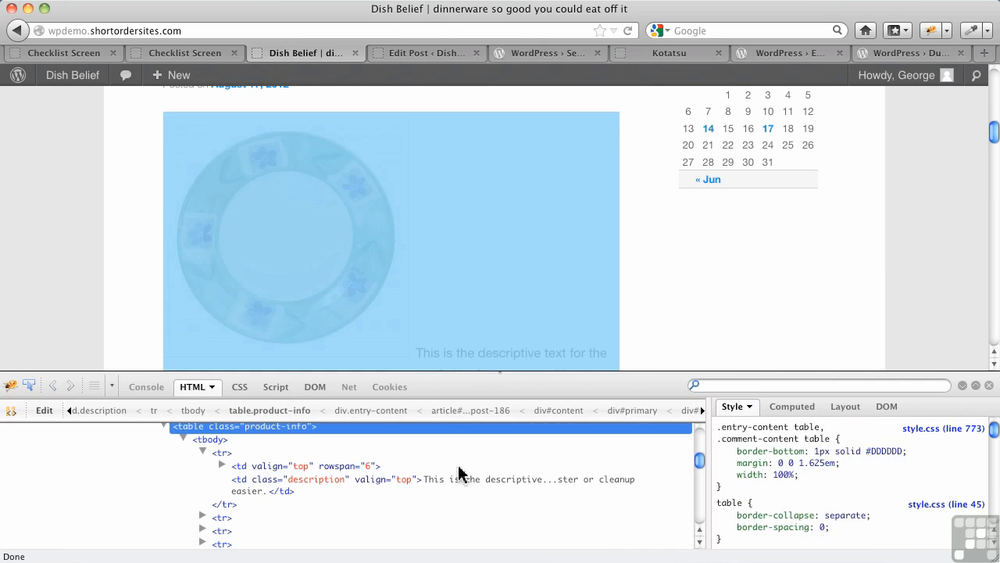
- Disable the inherited vertical-align: baseline declaration in Firebug, close the inspector and check the product table's layout on the page
scroll(784, 485, "down", 5)
scroll(785, 485, "down", 5)
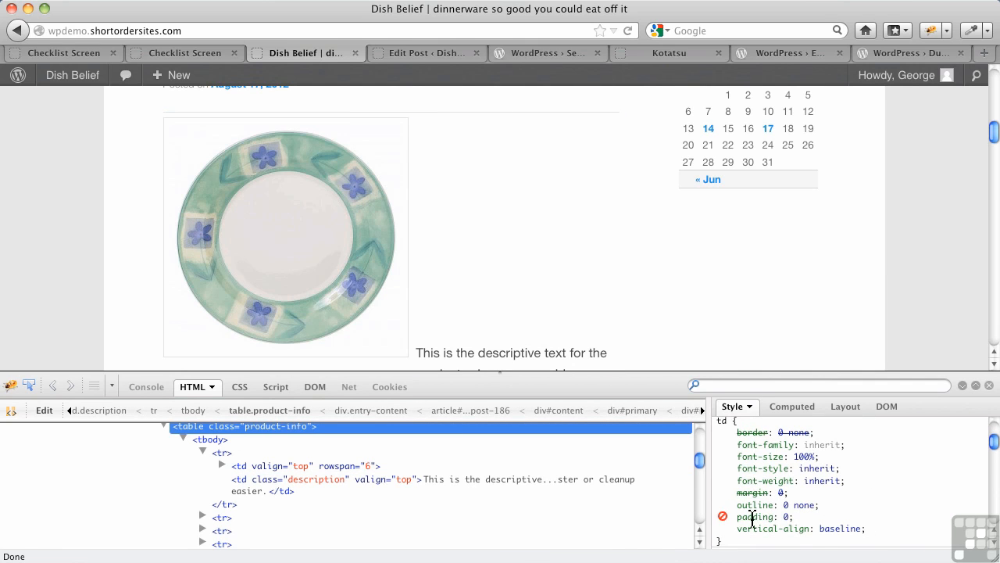
left_click(724, 530)
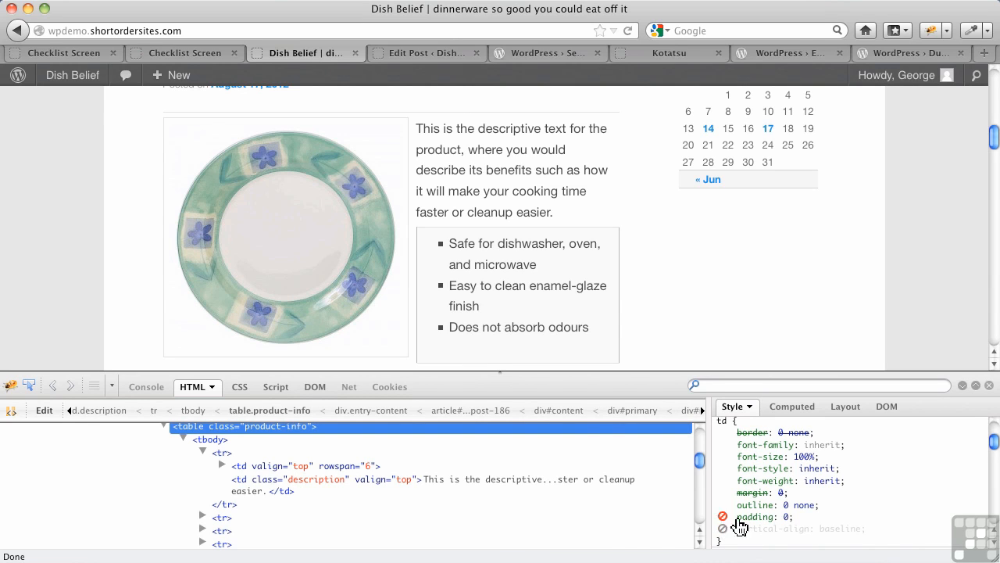
left_click(989, 386)
scroll(675, 368, "up", 2)
scroll(677, 369, "up", 1)
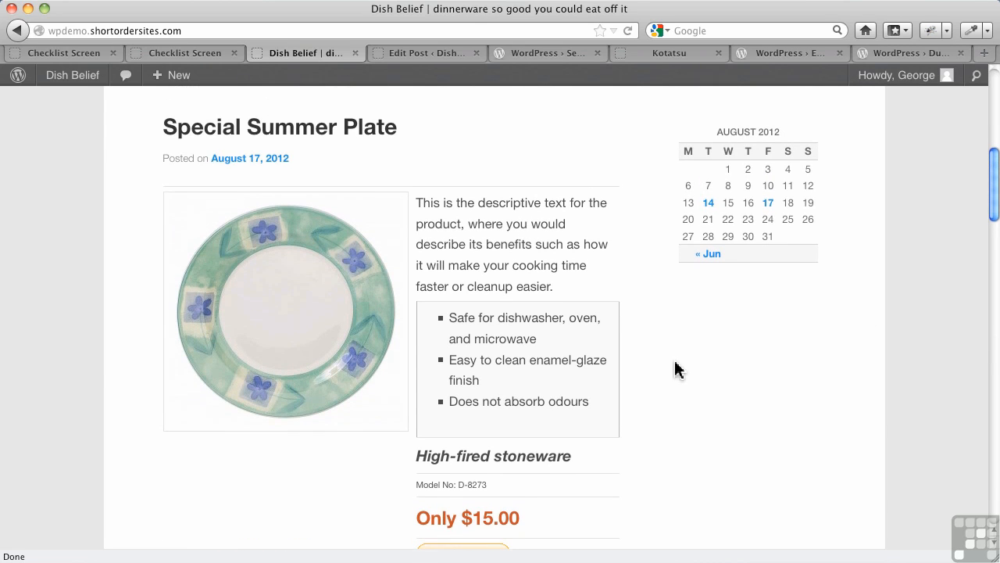
scroll(677, 370, "down", 2)
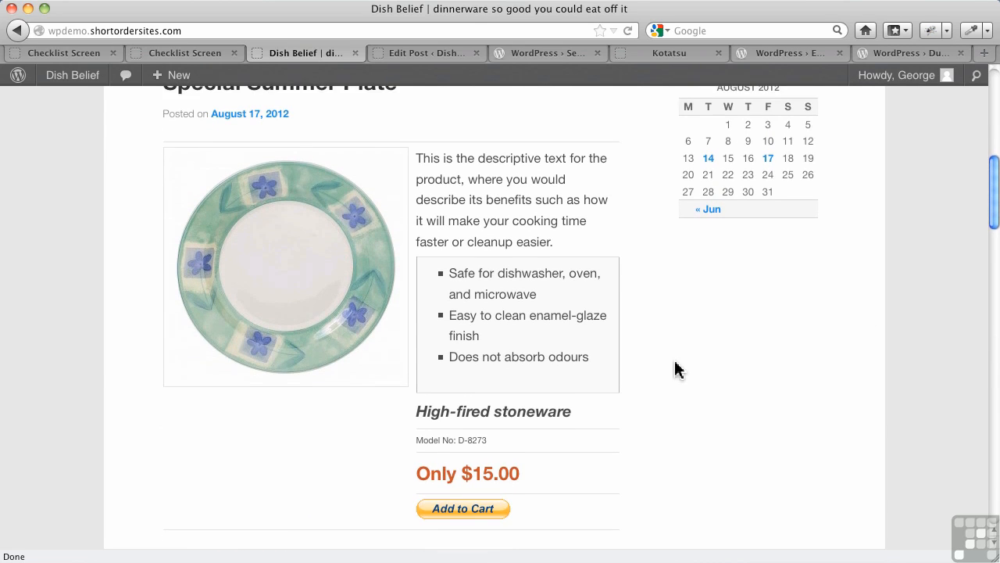